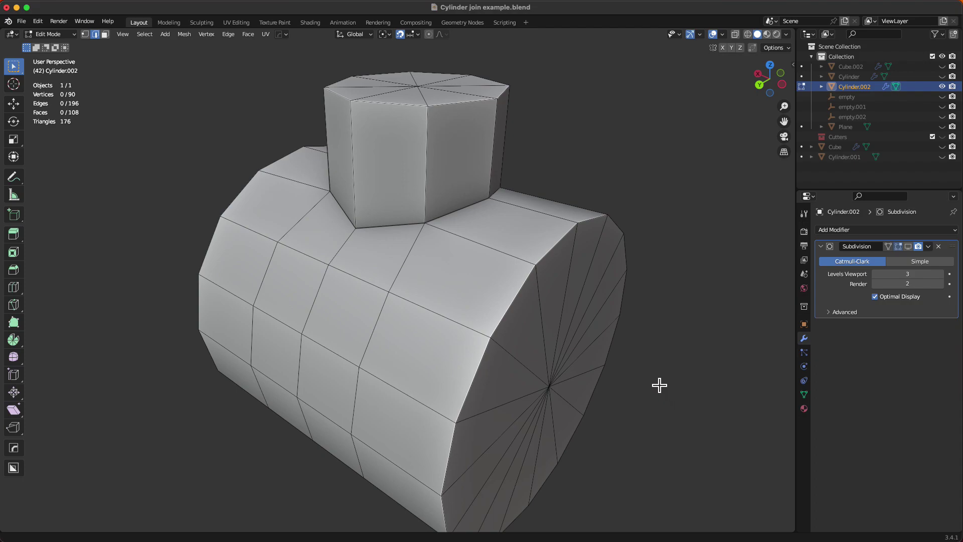
Select the edges around the upright cylinder's base and near the junction.
middle_drag(637, 378, 667, 420)
scroll(652, 391, up, 3)
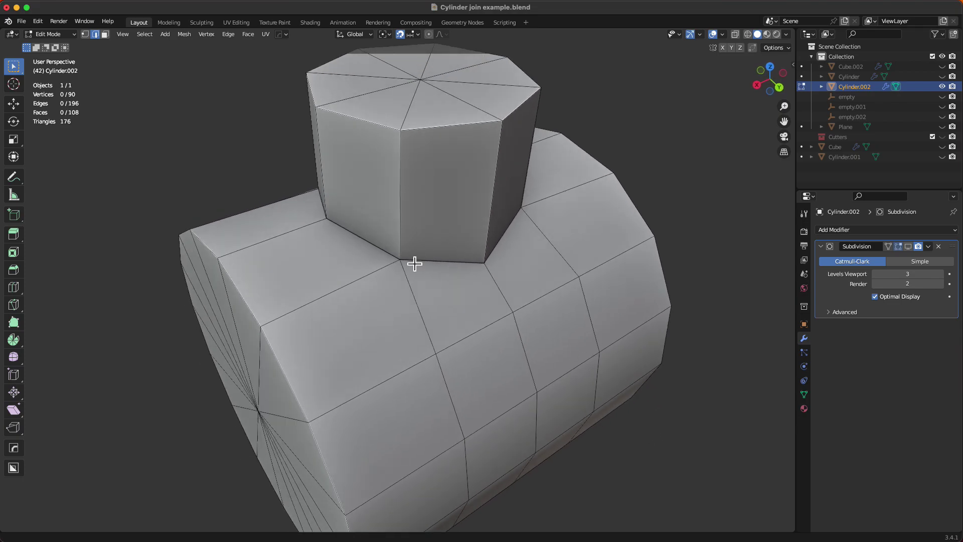
middle_drag(535, 282, 428, 278)
middle_drag(469, 253, 399, 311)
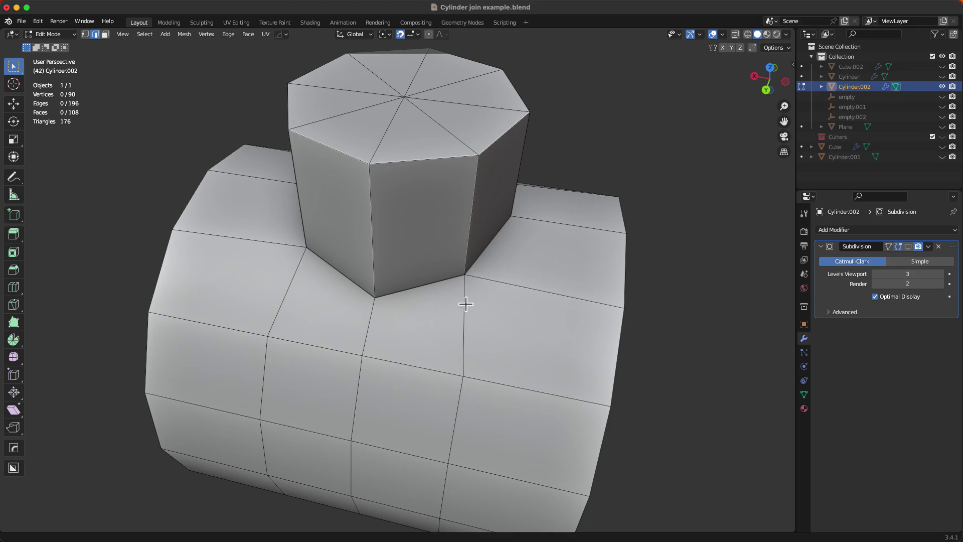
middle_drag(467, 301, 465, 275)
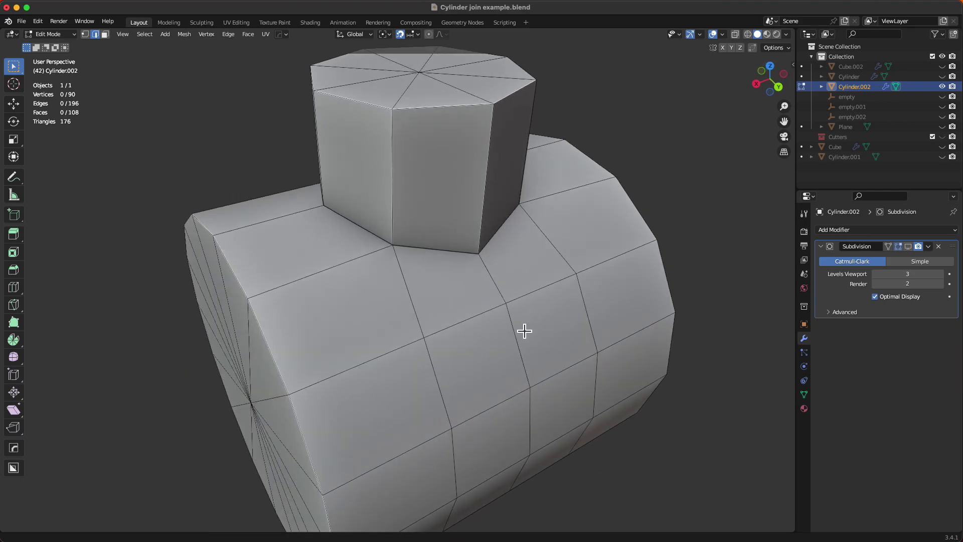
middle_drag(488, 358, 429, 332)
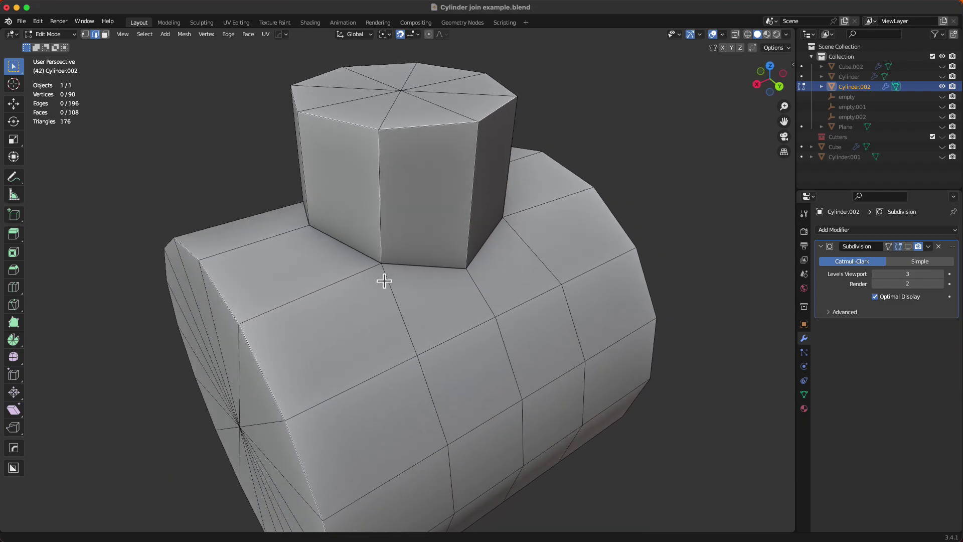
click(339, 244)
shift+click(428, 271)
shift+click(491, 248)
middle_drag(392, 287, 423, 266)
key(1)
click(419, 266)
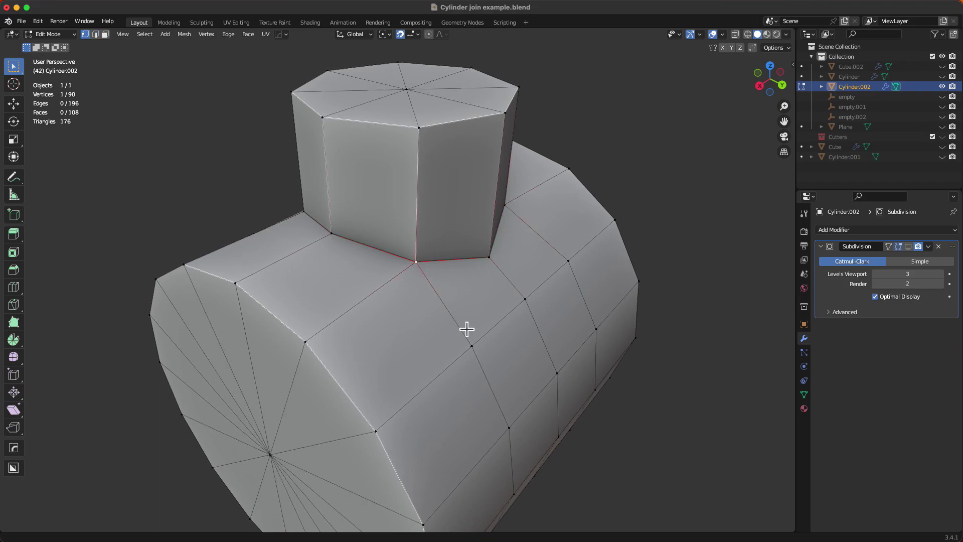
key(2)
click(372, 301)
shift+click(472, 338)
scroll(495, 337, up, 3)
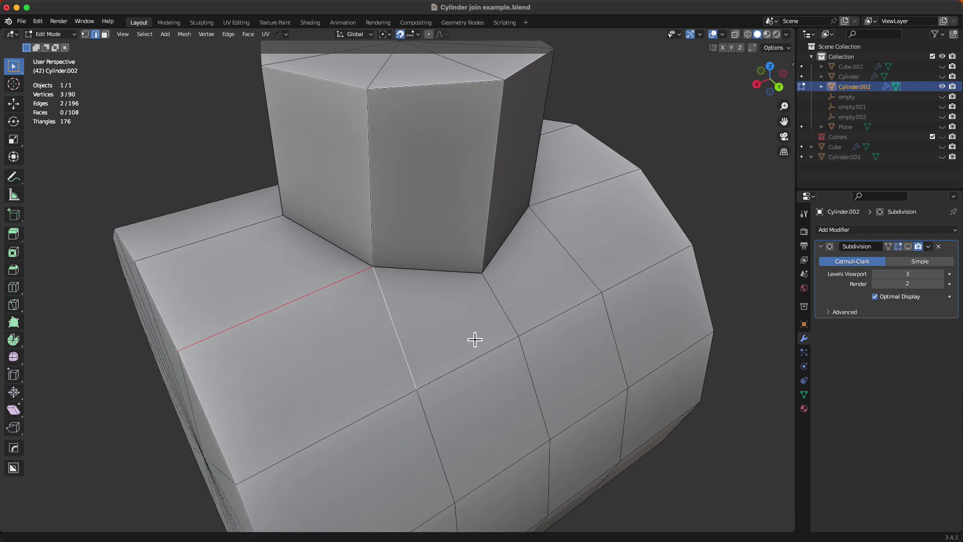
middle_drag(495, 336, 409, 338)
Knife-cut a four-point edge path across the horizontal cylinder's top in front of the upright cylinder.
key(k)
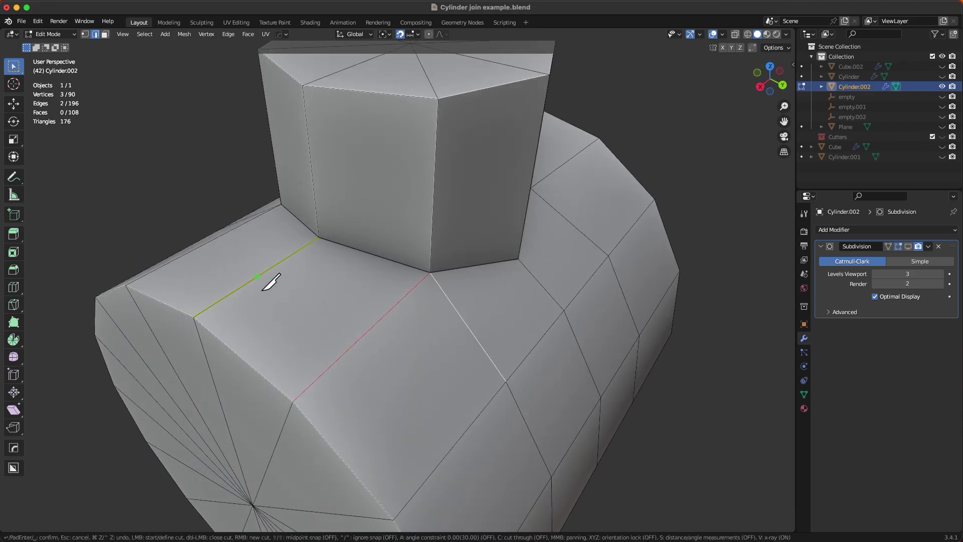
click(257, 277)
click(366, 333)
click(483, 348)
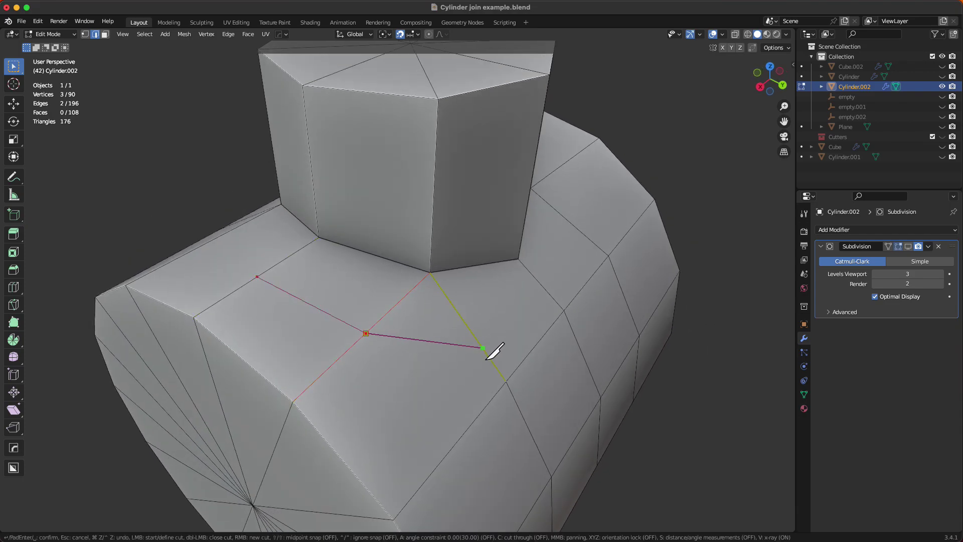
click(552, 299)
key(Return)
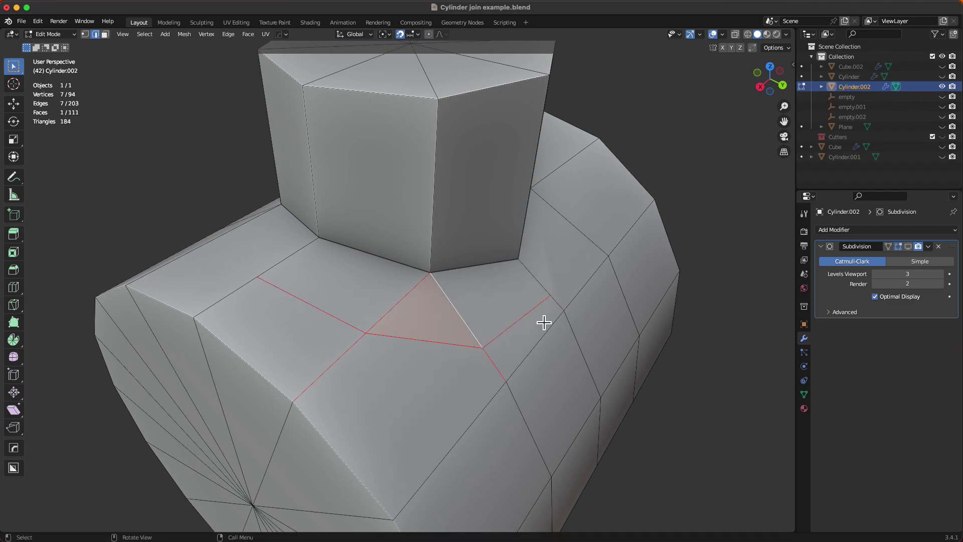
Select the two base edges plus three knife-cut edges and Offset Edge Slide them toward 0.141 m.
click(371, 254)
shift+click(317, 311)
click(472, 274)
shift+click(515, 328)
click(430, 343)
click(385, 269)
shift+click(464, 273)
shift+click(332, 322)
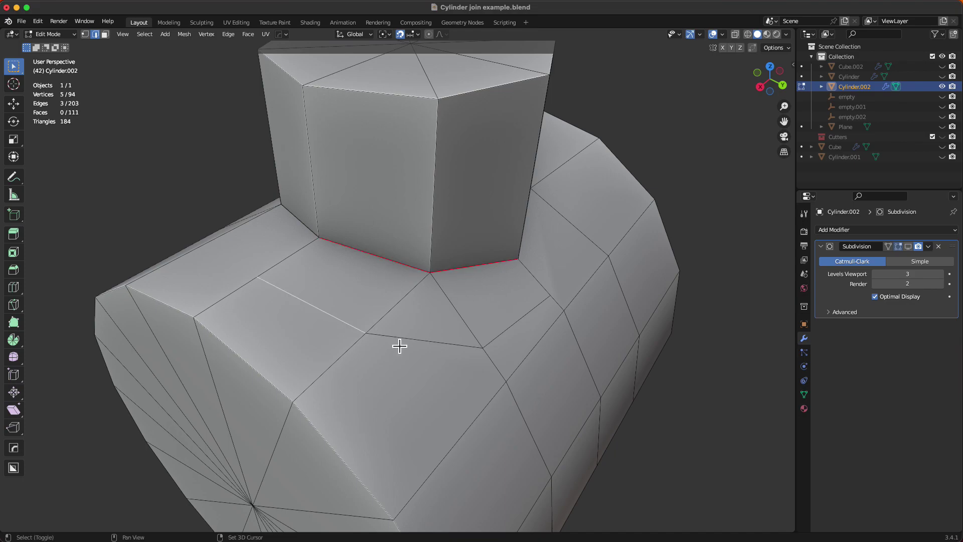
shift+click(403, 343)
shift+click(505, 344)
key(ctrl+shift+r)
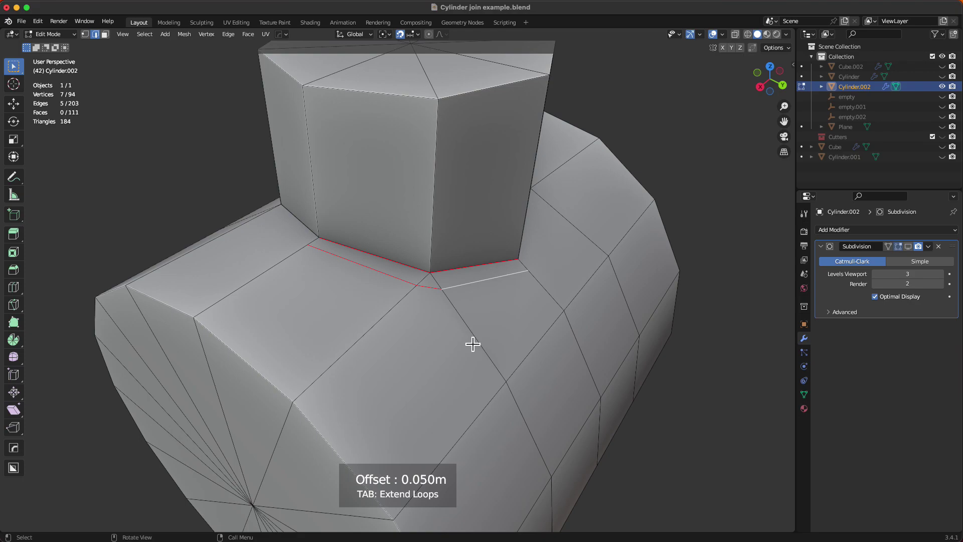
Confirm the 0.141 m offset and remove the extra edges with Limited Dissolve.
click(526, 335)
middle_drag(526, 335, 504, 335)
key(x)
click(488, 324)
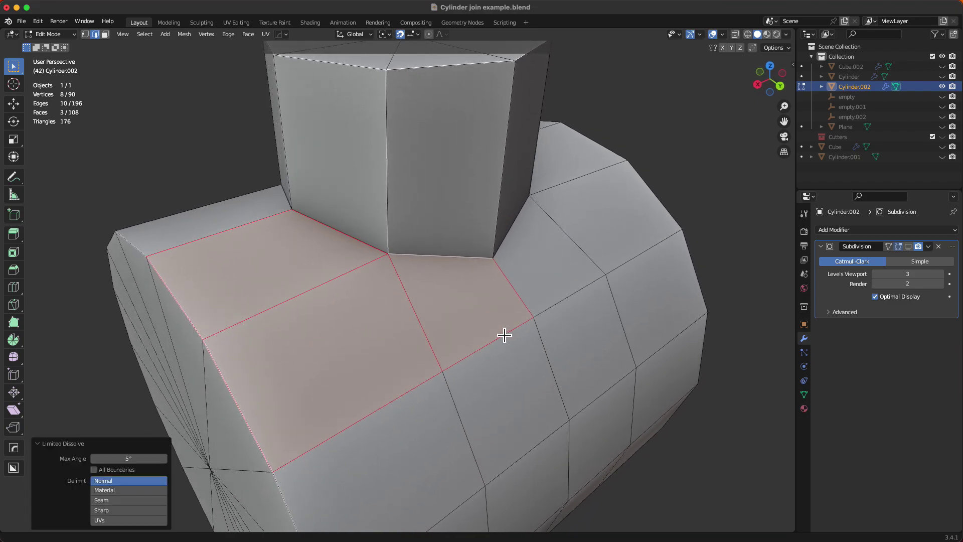
Join two upright-cylinder base vertices to outer corner vertices with diagonal edges.
key(1)
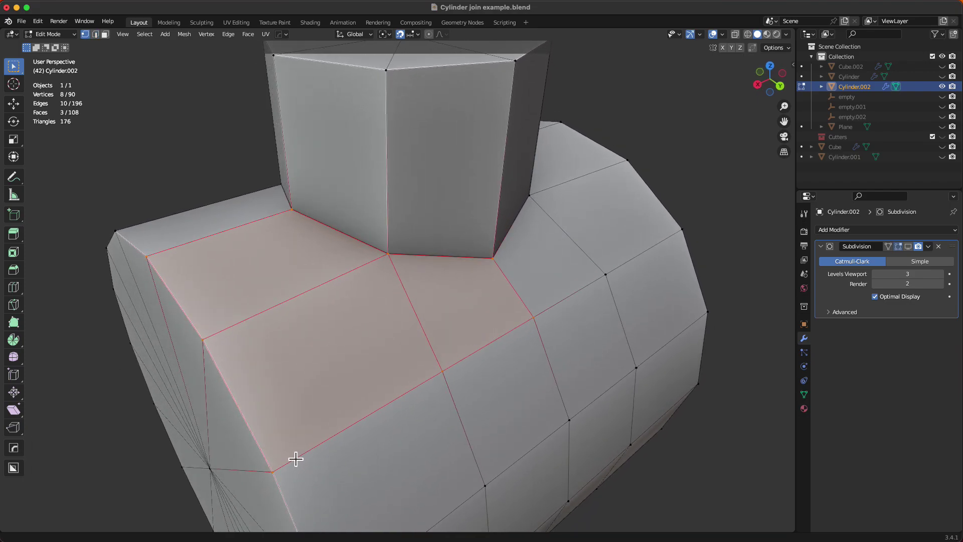
click(282, 477)
shift+click(394, 261)
key(j)
middle_drag(470, 304, 449, 303)
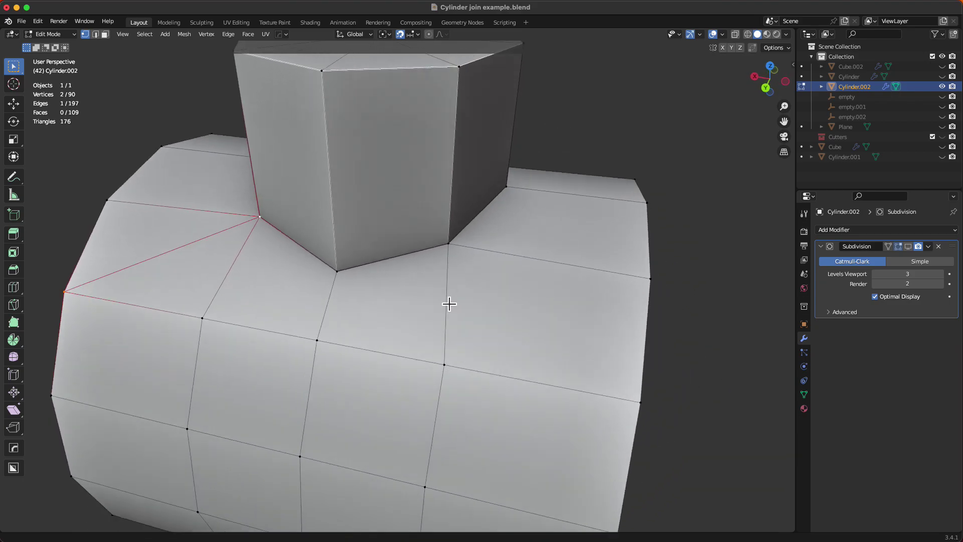
click(457, 252)
shift+click(647, 410)
key(j)
Connect the remaining two base corners to surrounding vertices with diagonal edges.
middle_drag(576, 342, 422, 298)
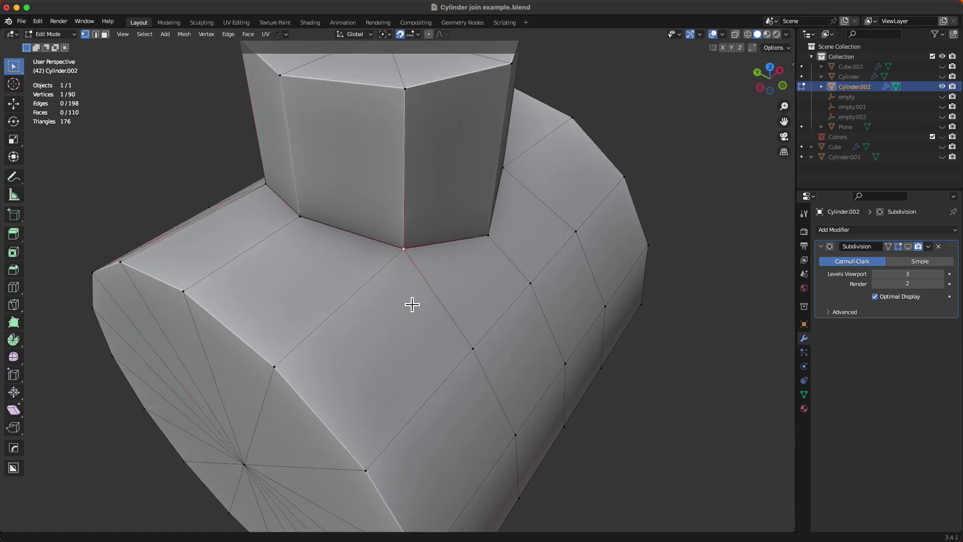
key(j)
middle_drag(435, 404, 351, 385)
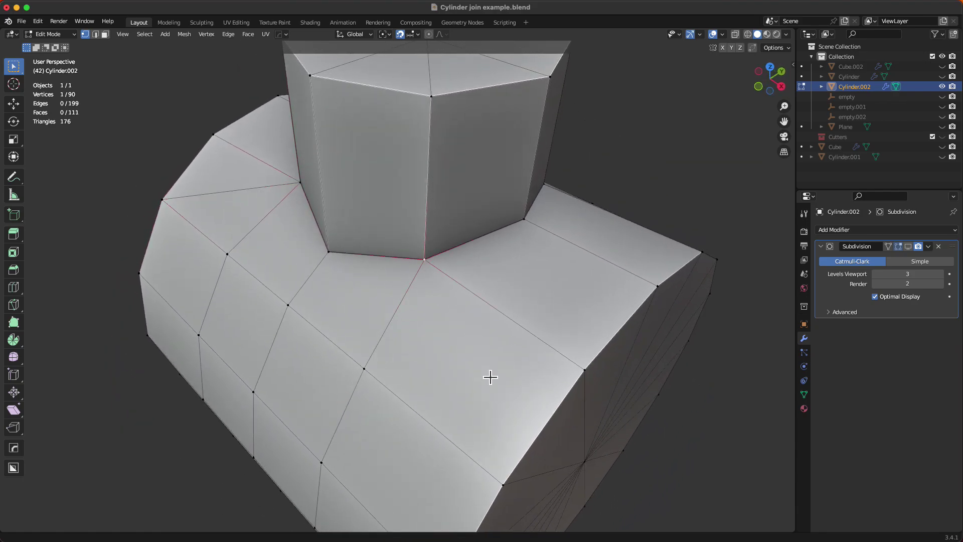
shift+click(510, 499)
key(j)
key(KP_7)
Knife-cut a closed four-corner rectangle around the upright cylinder's base from top view.
key(k)
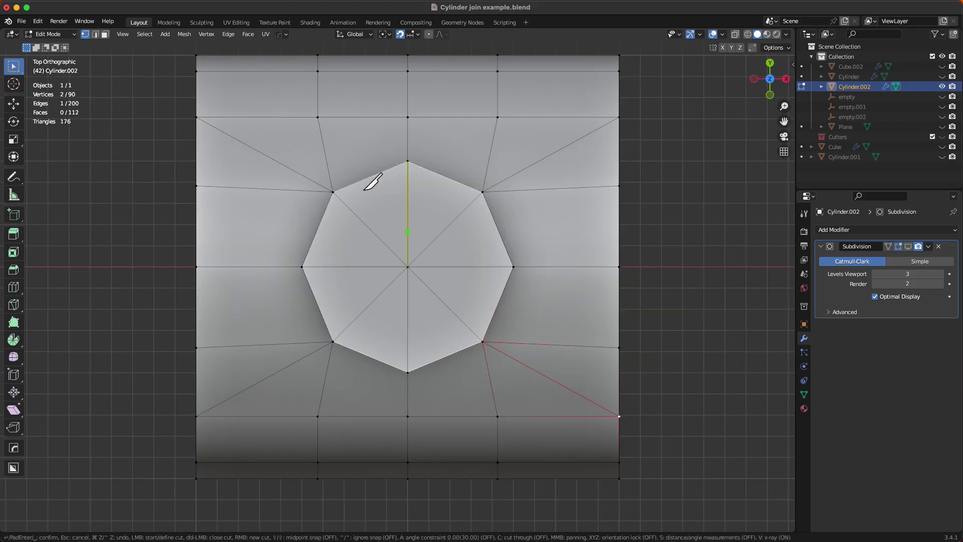
click(240, 142)
click(585, 136)
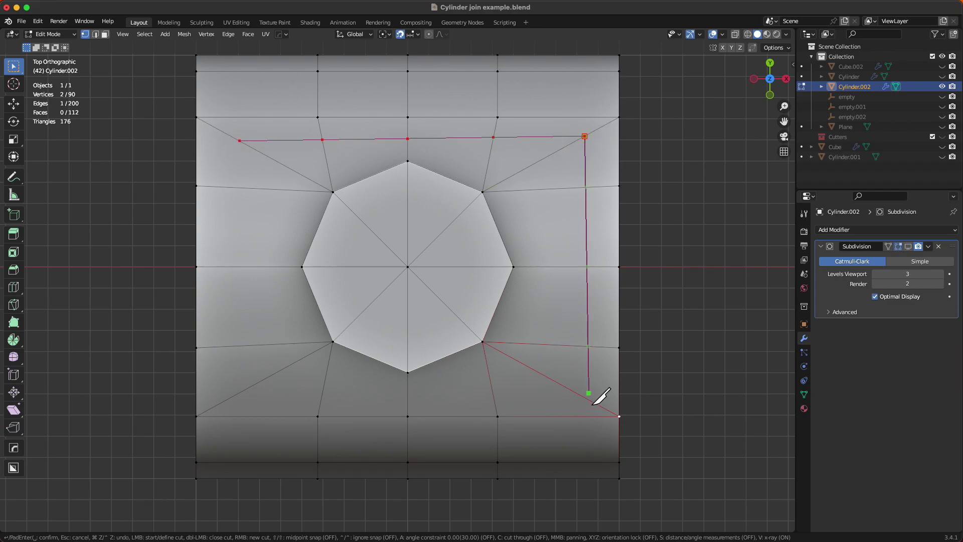
click(588, 399)
click(238, 394)
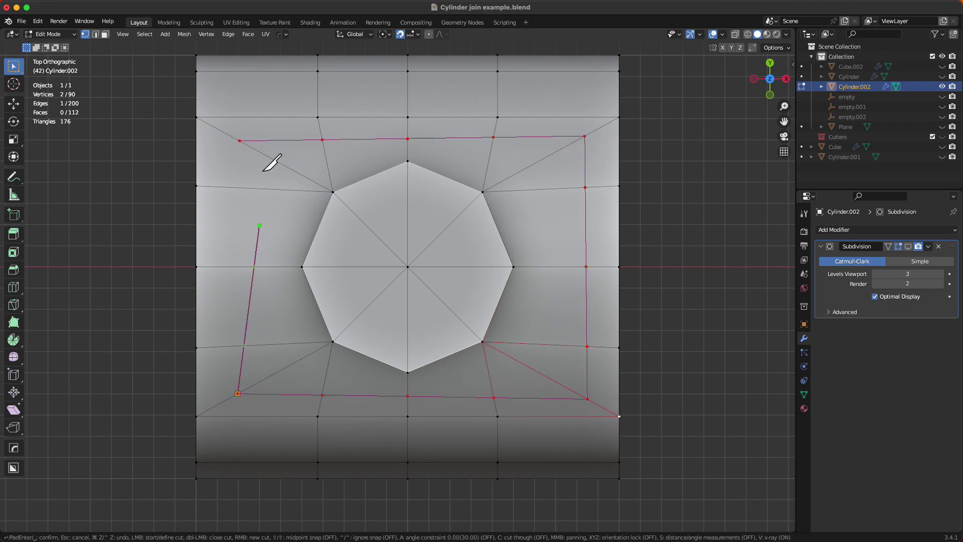
click(240, 141)
key(Return)
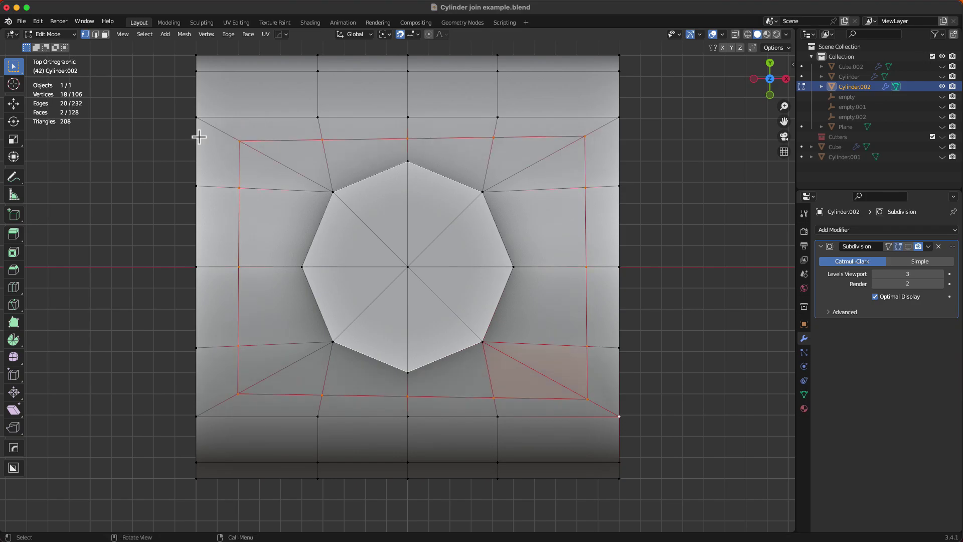
middle_drag(427, 339, 307, 281)
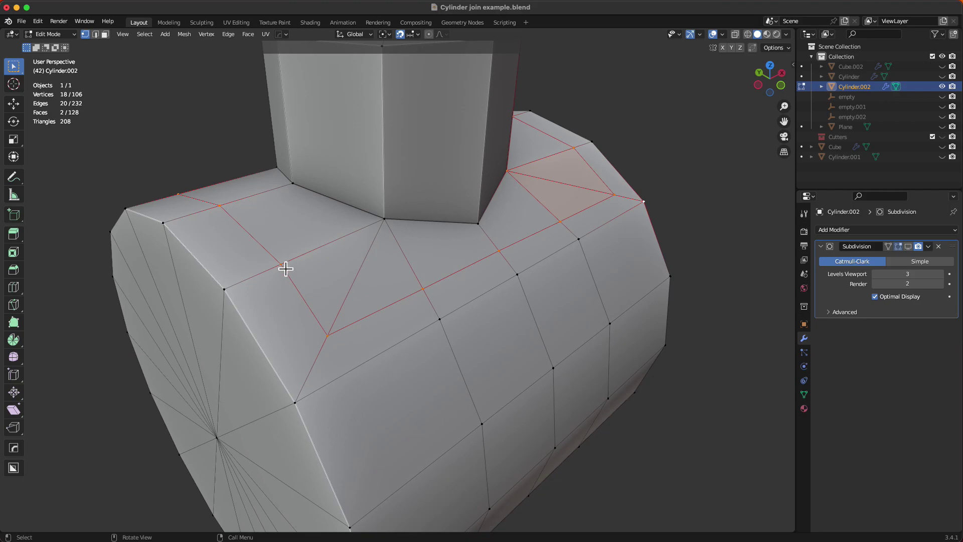
Merge the front corner vertices of the knife loop at the last-selected vertex using Merge At Last.
middle_drag(527, 249, 572, 187)
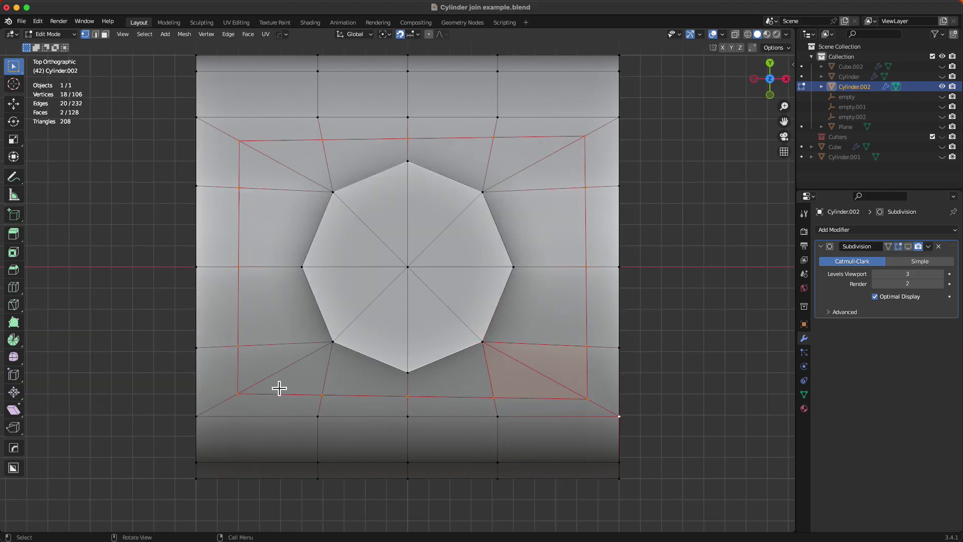
middle_drag(567, 387, 295, 314)
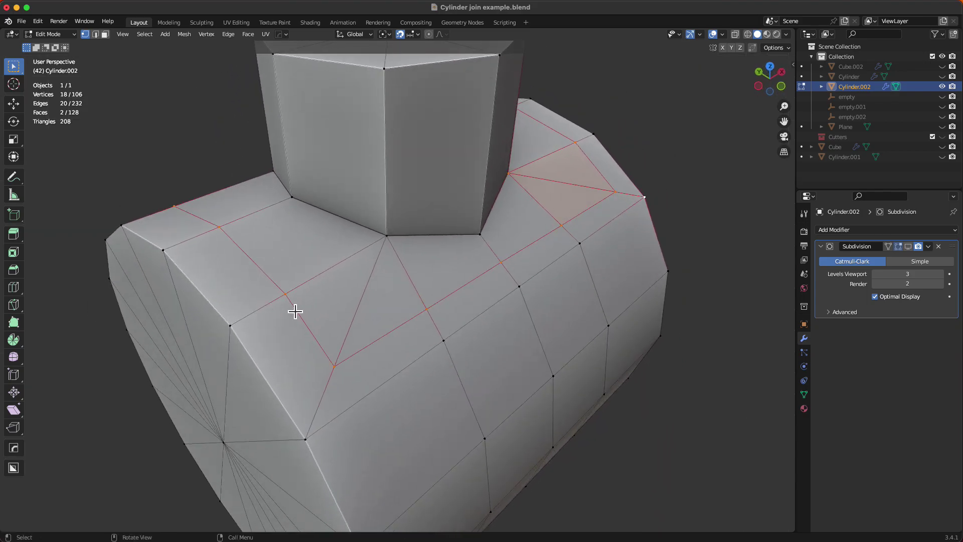
click(431, 316)
scroll(451, 376, up, 3)
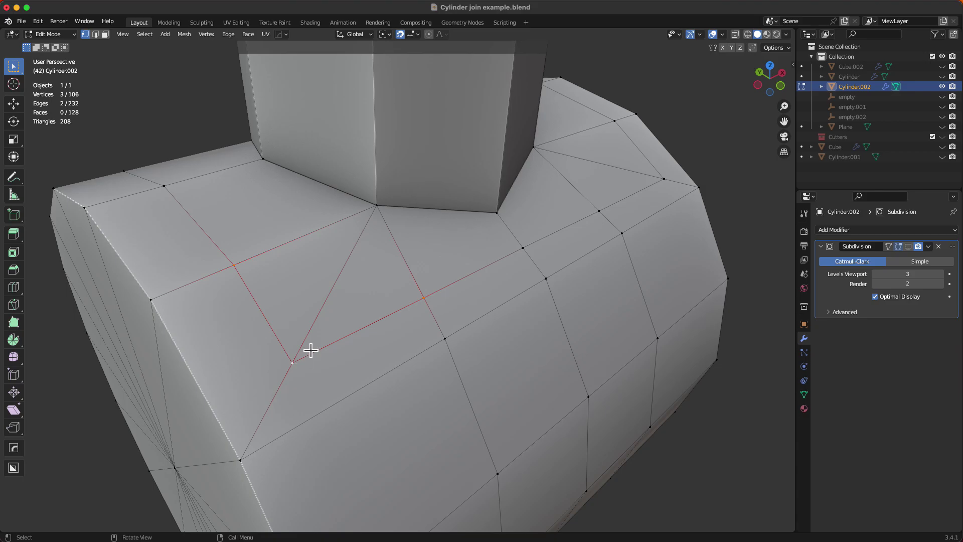
key(F3)
text(mer)
key(Down)
key(Down)
key(Down)
key(Down)
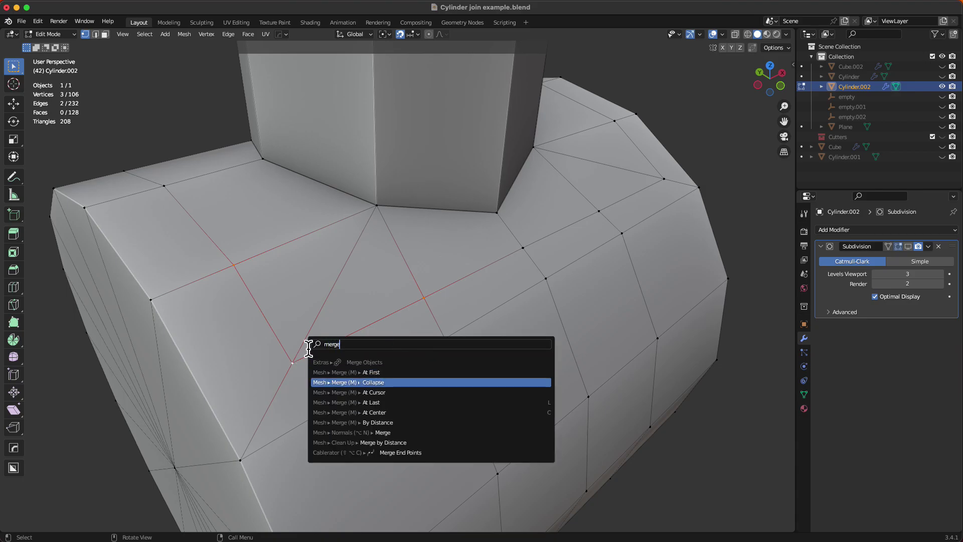
key(Return)
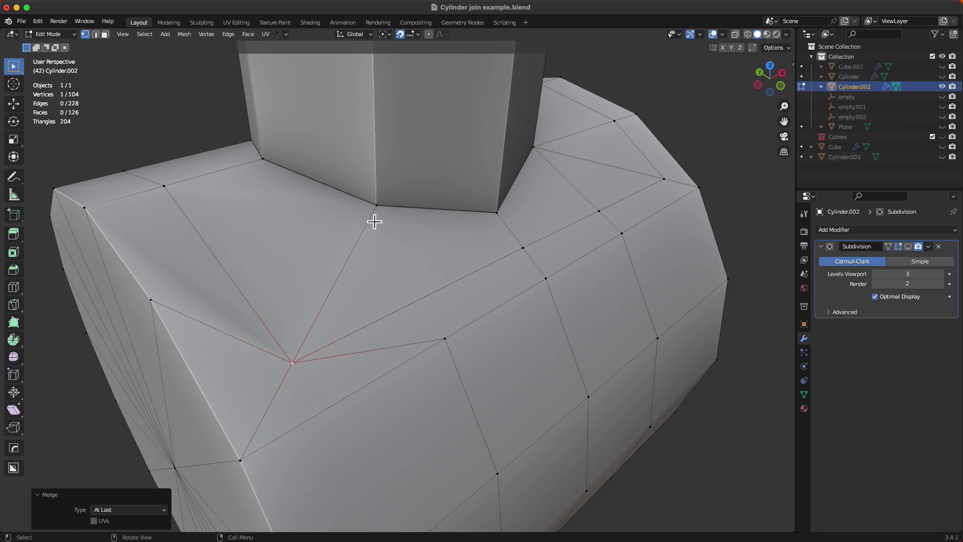
Merge three more pairs of knife-loop corner vertices into their neighbours with M.
middle_drag(460, 247, 432, 275)
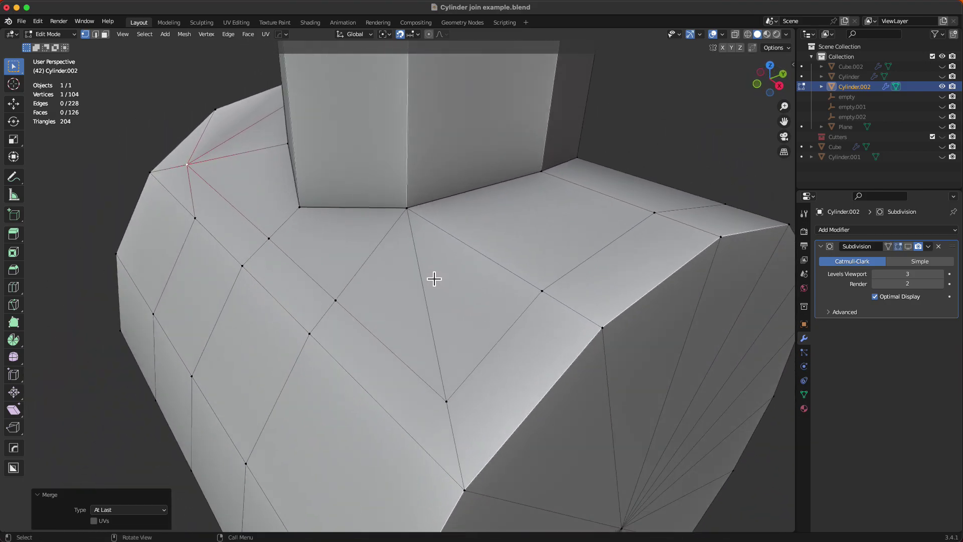
shift+click(341, 305)
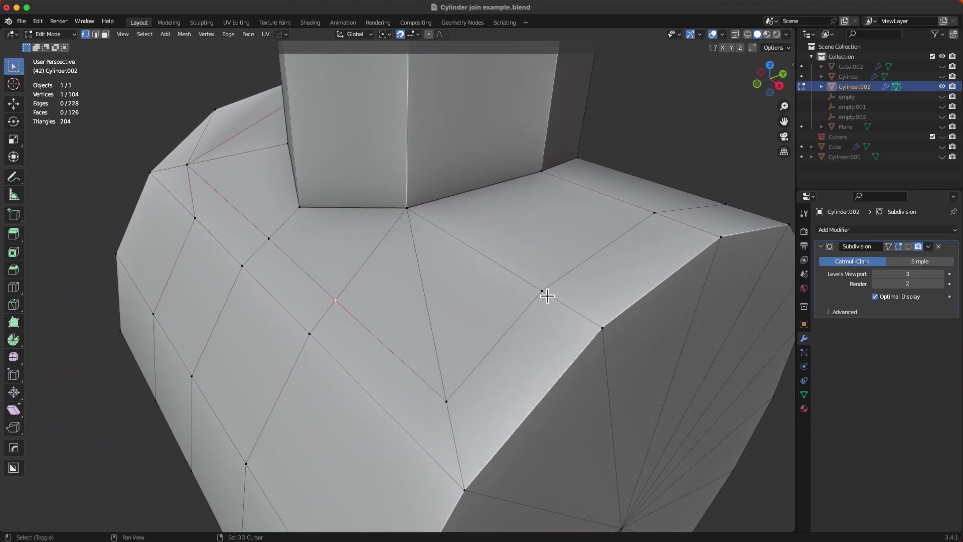
shift+click(451, 402)
key(m)
click(453, 406)
middle_drag(638, 339, 558, 333)
click(296, 330)
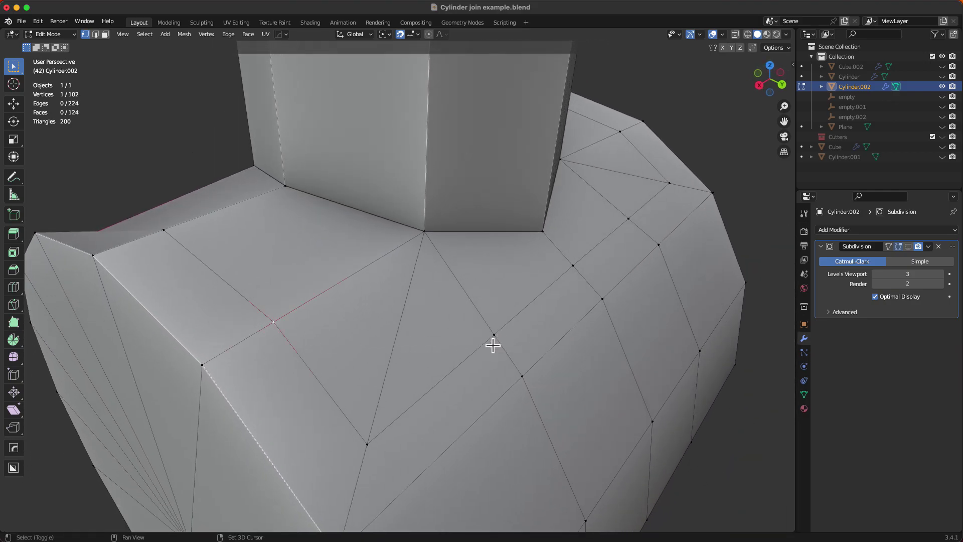
shift+click(375, 445)
key(m)
click(375, 446)
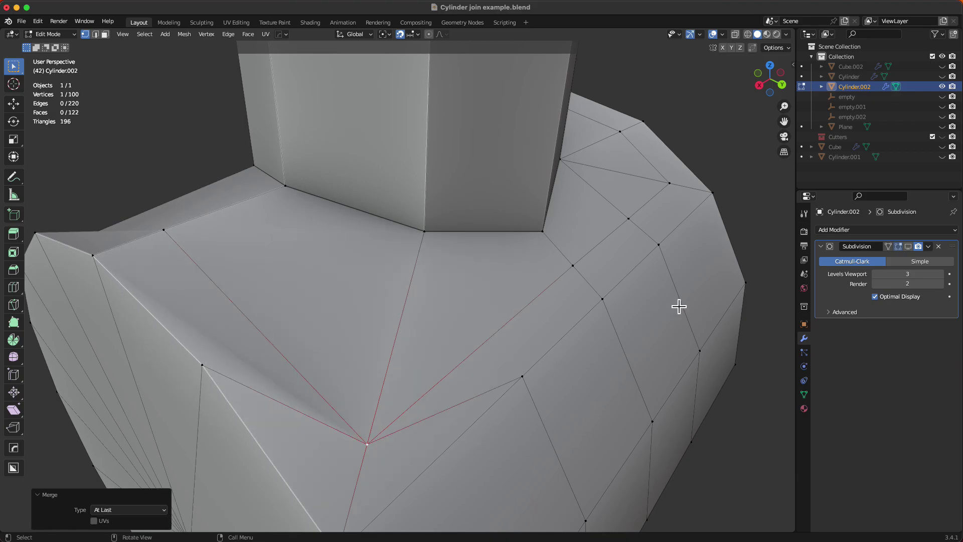
middle_drag(679, 306, 462, 308)
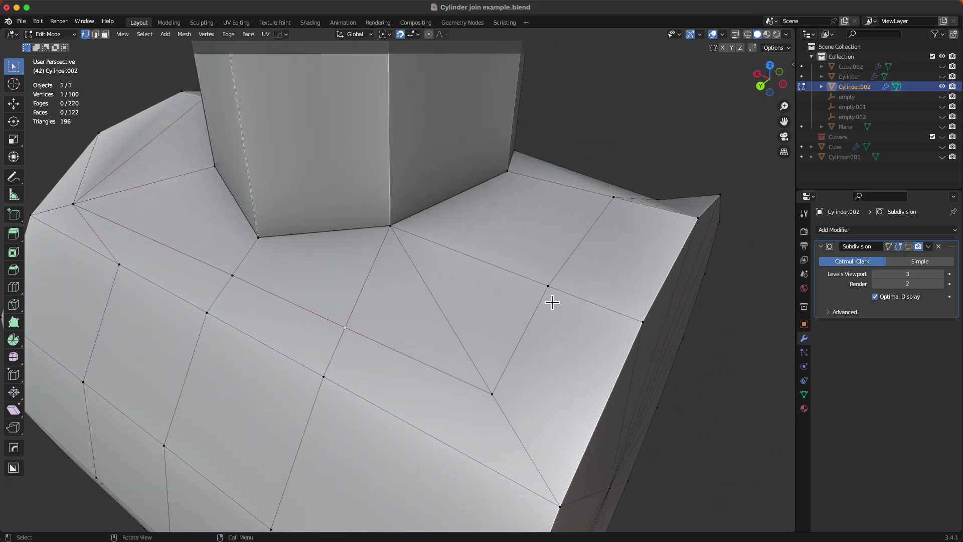
click(346, 328)
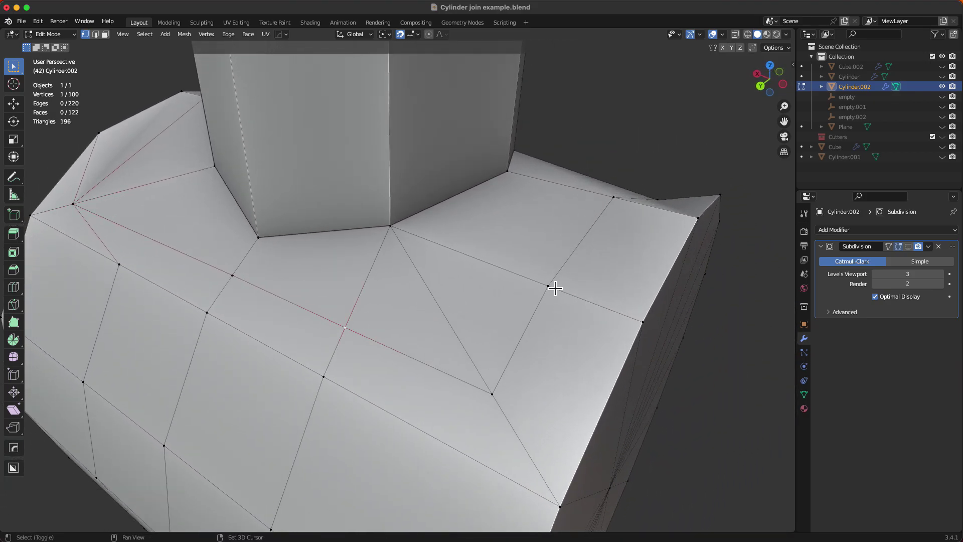
key(m)
click(499, 400)
middle_drag(509, 400, 459, 341)
Select four edges beside the join and Limited Dissolve them at a 5° max angle.
scroll(458, 342, down, 2)
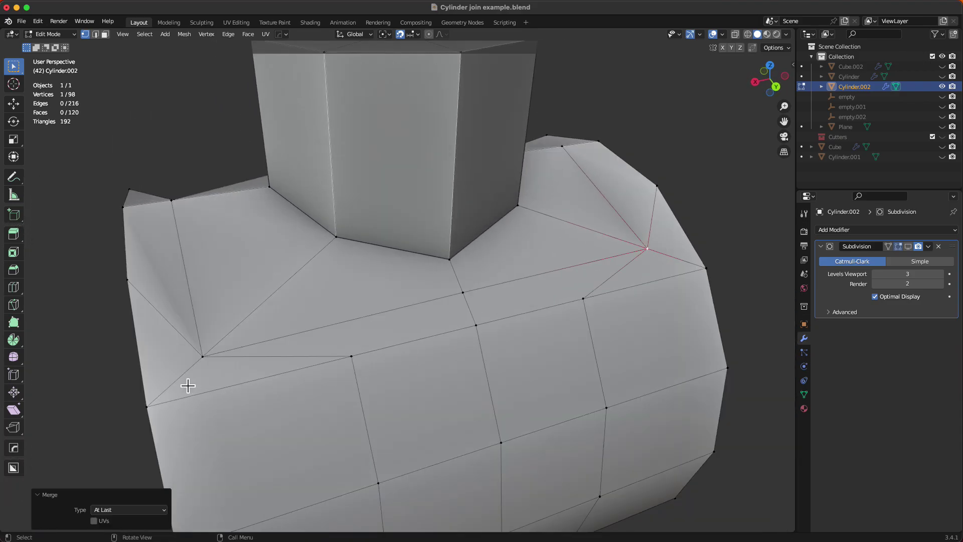
key(2)
click(190, 385)
shift+click(673, 262)
middle_drag(544, 313, 430, 351)
shift+click(472, 430)
shift+click(265, 385)
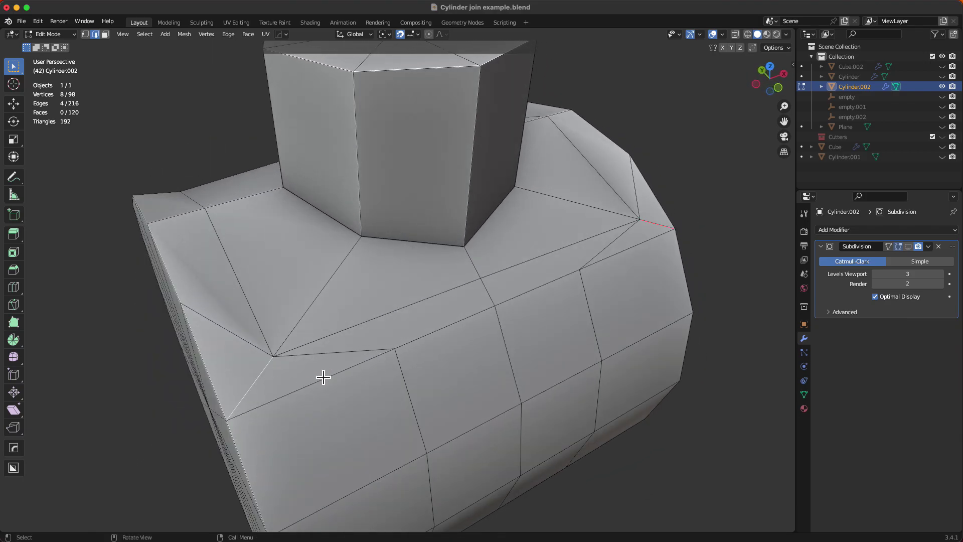
key(x)
click(321, 373)
middle_drag(454, 378, 449, 366)
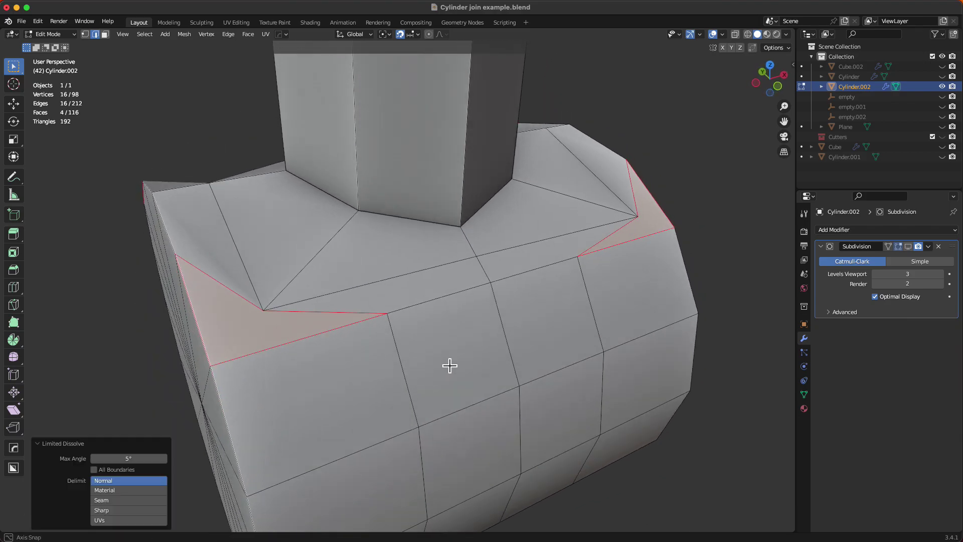
key(ctrl+r)
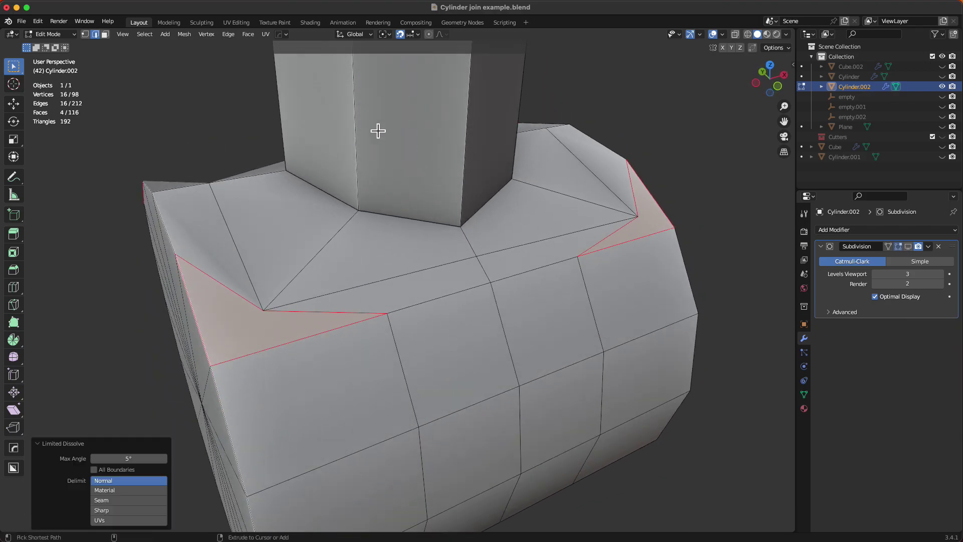
Add an edge loop around the middle of the upright cylinder.
click(365, 131)
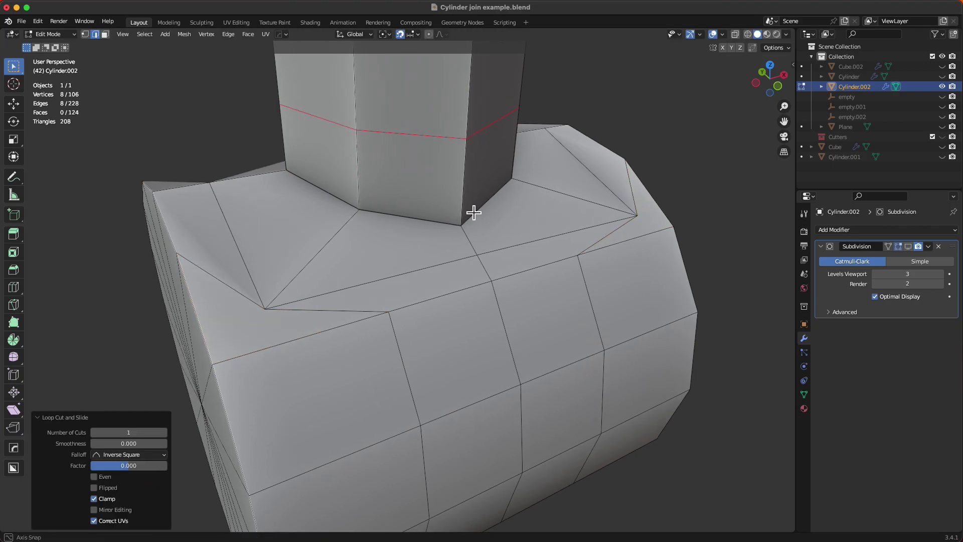
middle_drag(473, 209, 494, 245)
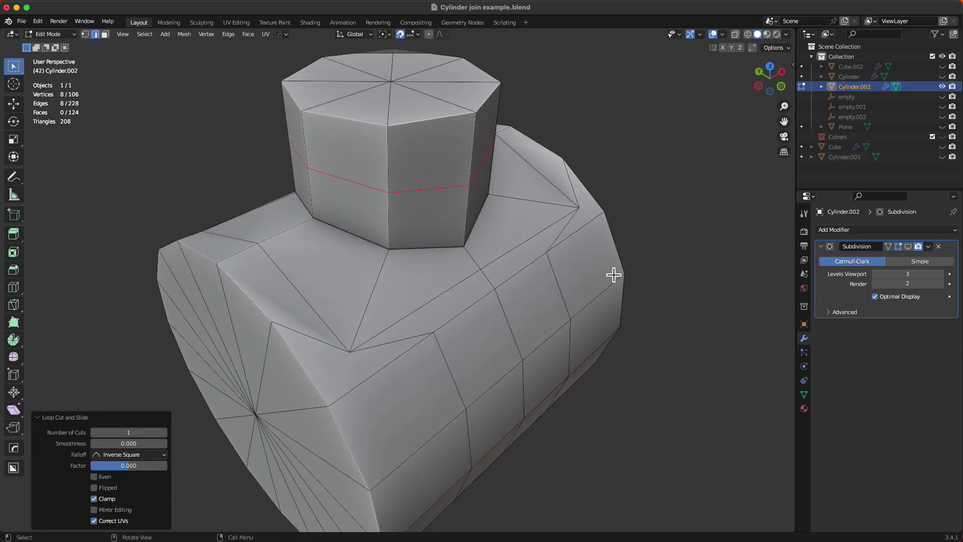
middle_drag(613, 273, 433, 252)
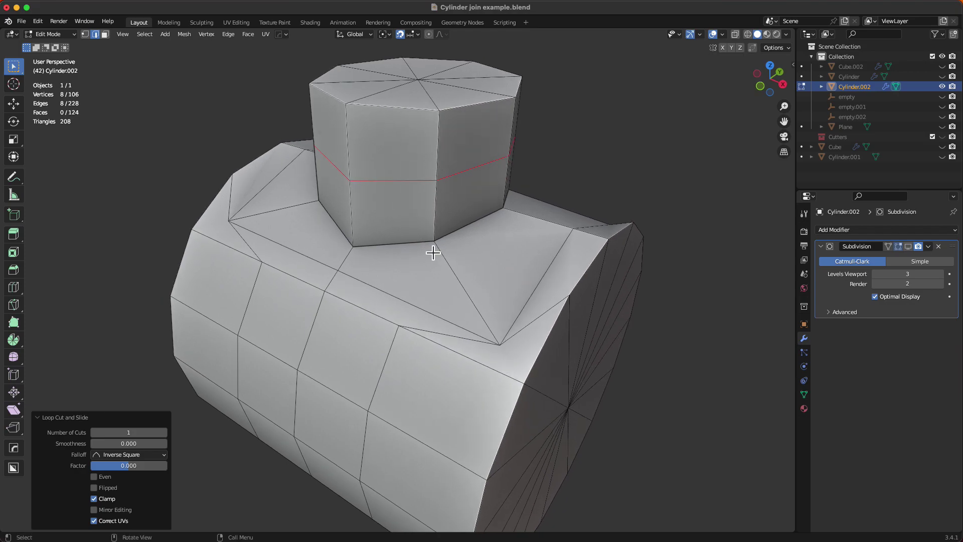
Offset-slide the upright cylinder's base loop into two support loops at 0.050 m.
click(420, 247)
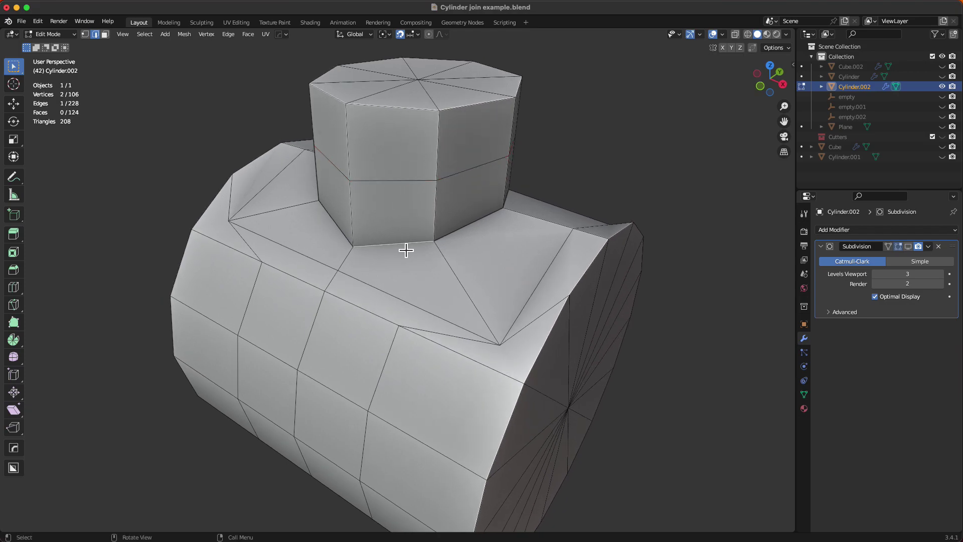
alt+click(426, 242)
key(shift+ctrl+r)
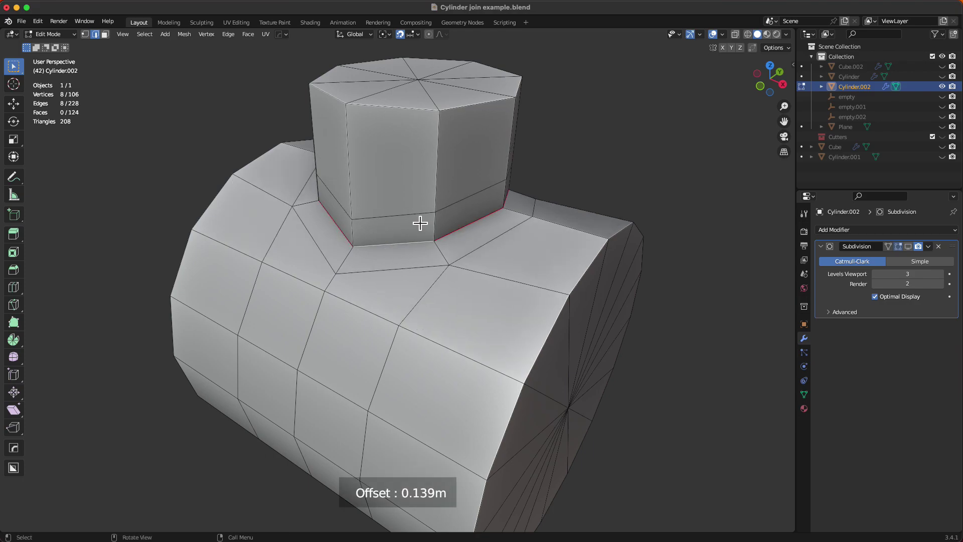
mouse_move(392, 224)
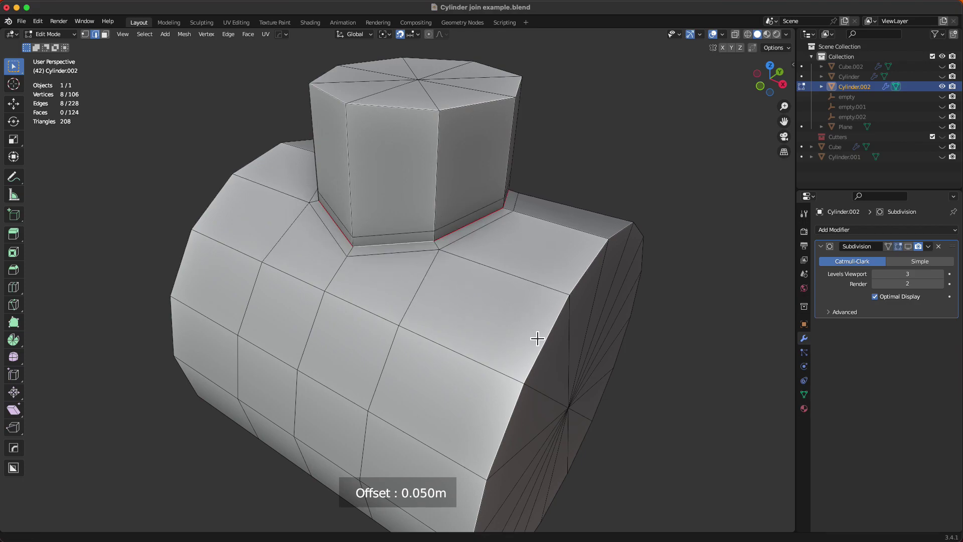
middle_drag(570, 346, 428, 295)
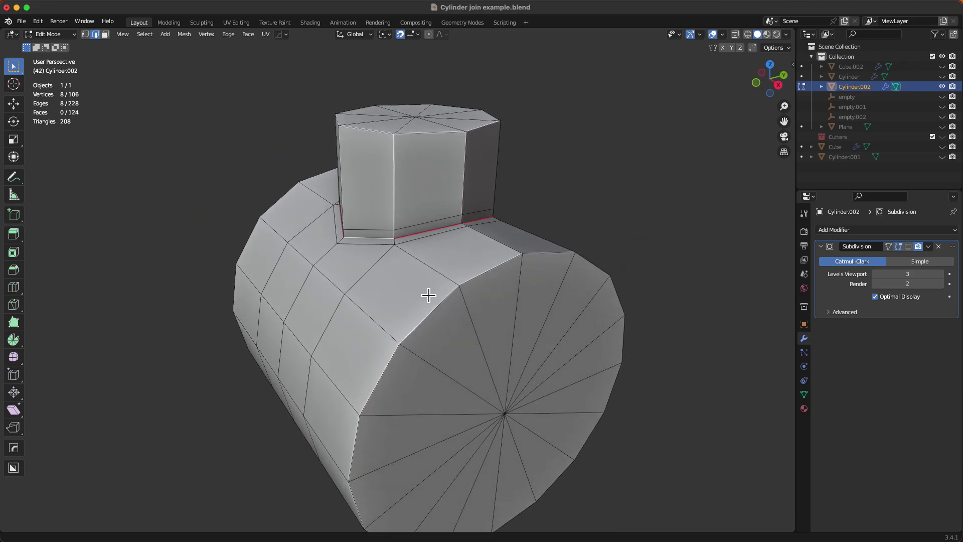
Knife-cut a first triangle across three vertices of the horizontal cylinder's end cap.
middle_drag(526, 342, 422, 253)
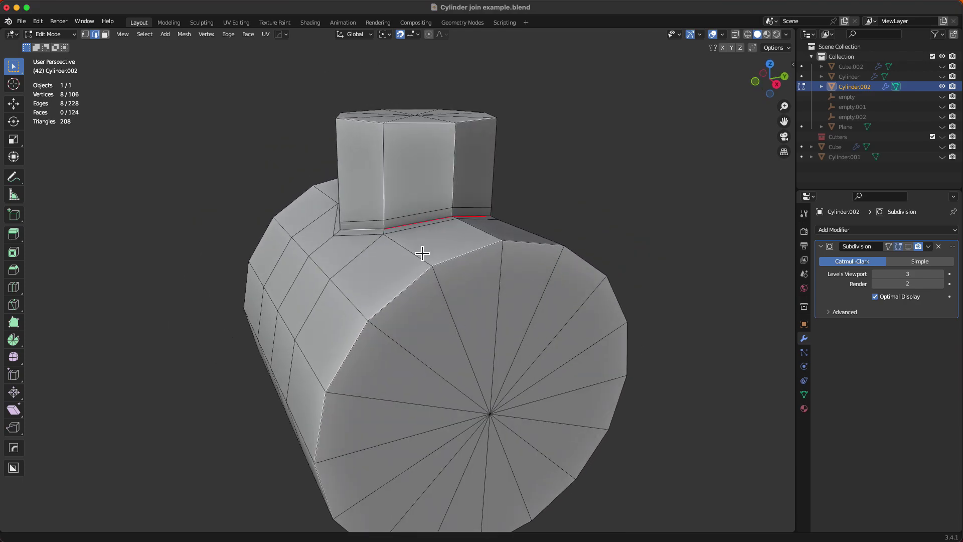
middle_drag(525, 370, 549, 351)
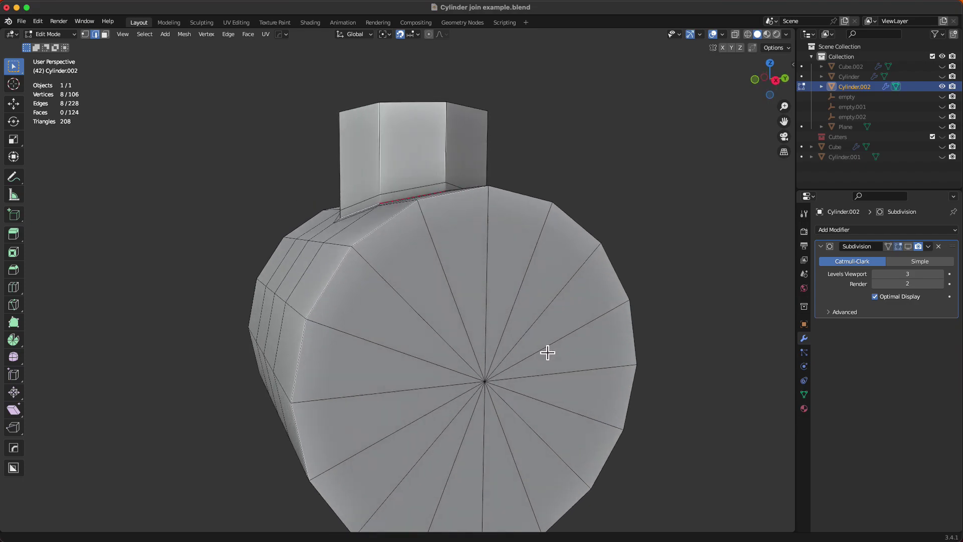
key(k)
click(370, 262)
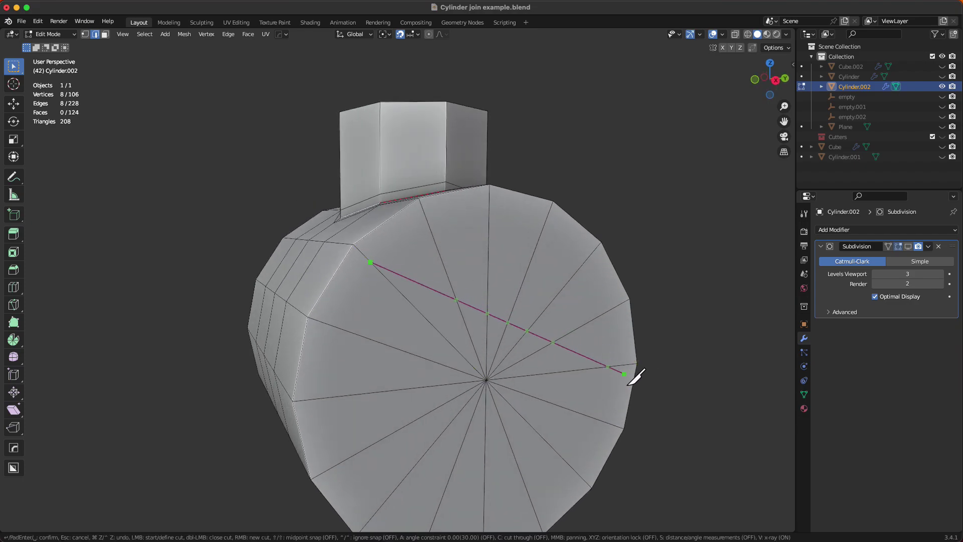
click(623, 365)
click(381, 516)
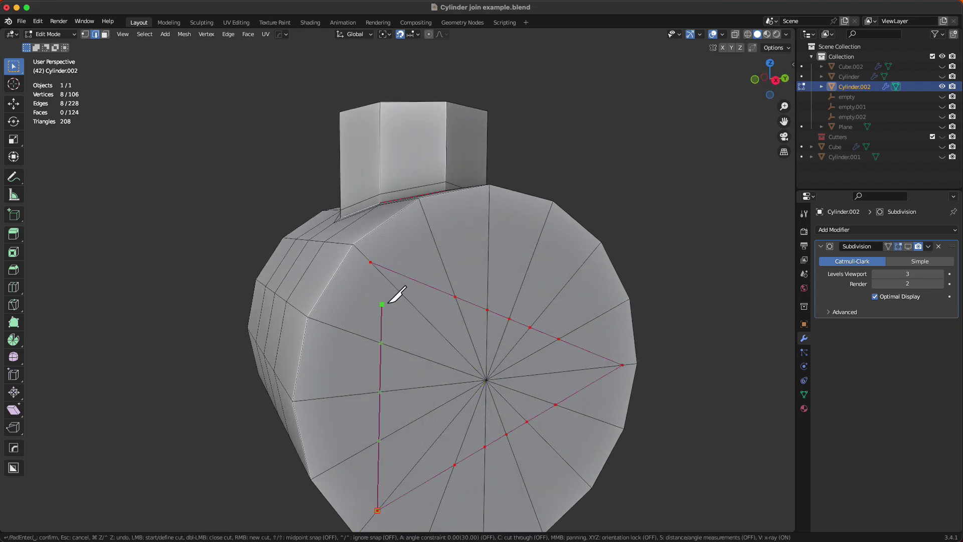
click(376, 267)
key(Return)
Knife-cut a second triangle across the end cap through its top, right and lower vertices.
middle_drag(377, 269, 621, 271)
key(F3)
key(Escape)
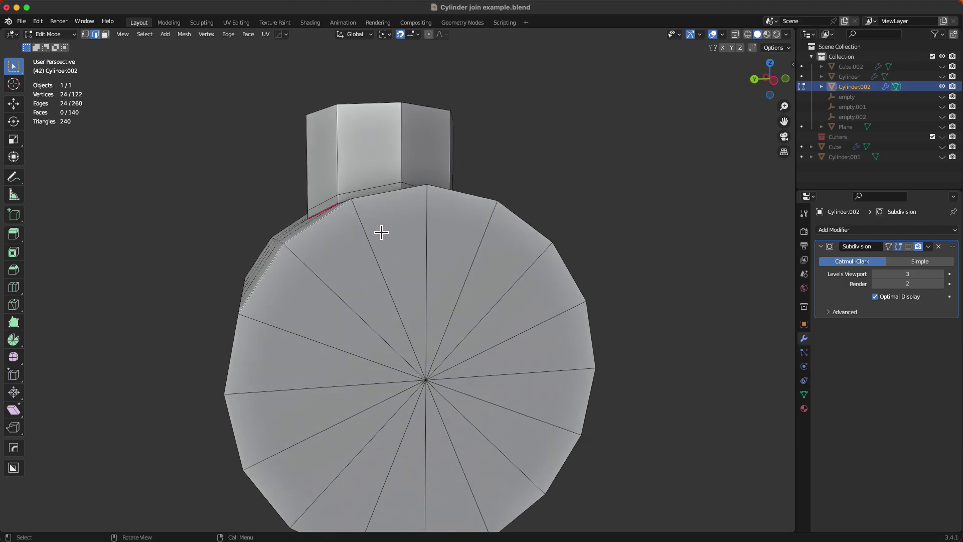
key(k)
click(358, 216)
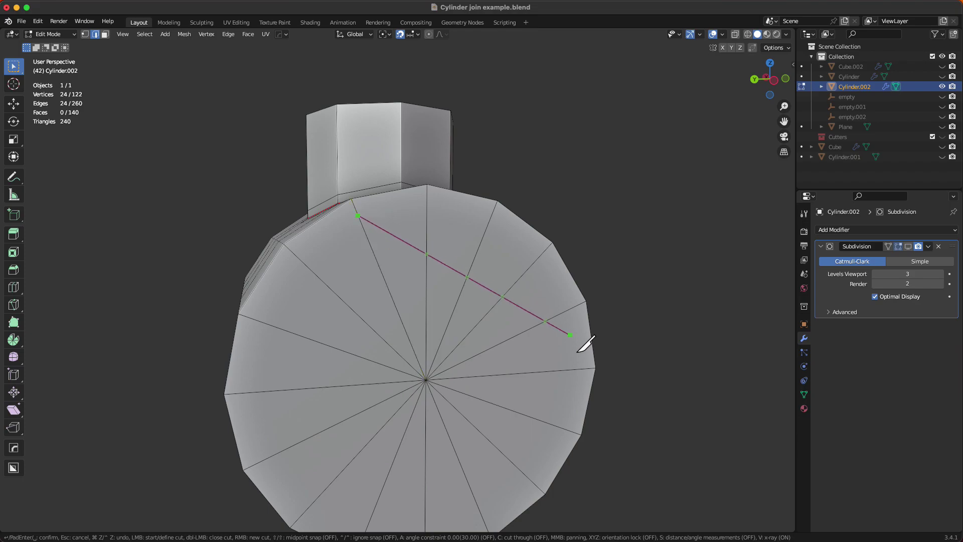
click(581, 369)
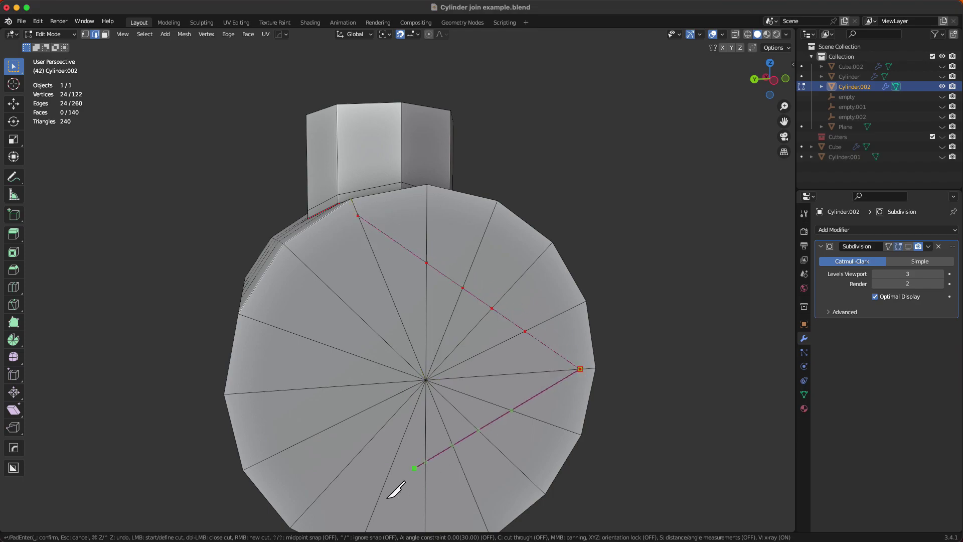
click(308, 508)
click(359, 217)
key(Return)
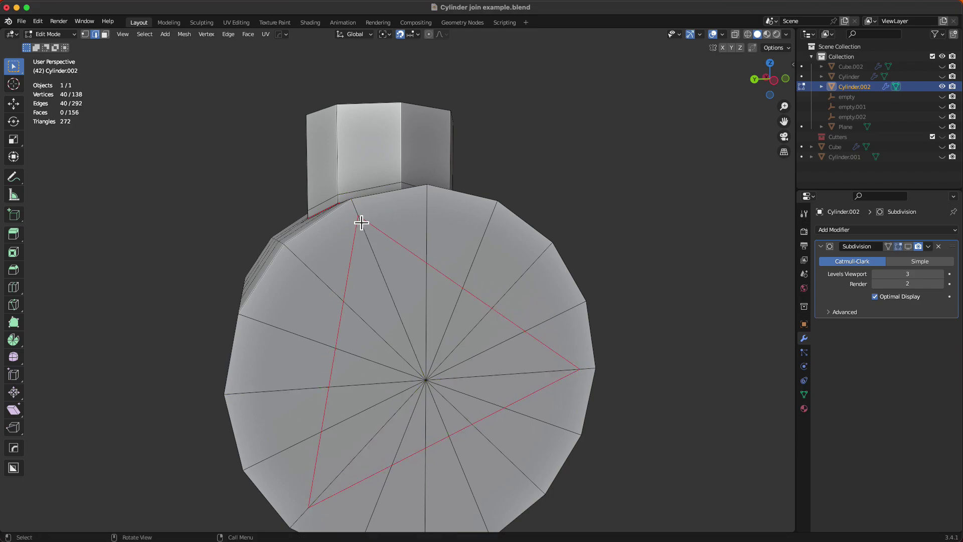
Knife-cut a triangle across the upright cylinder's top cap.
middle_drag(361, 222, 449, 266)
key(k)
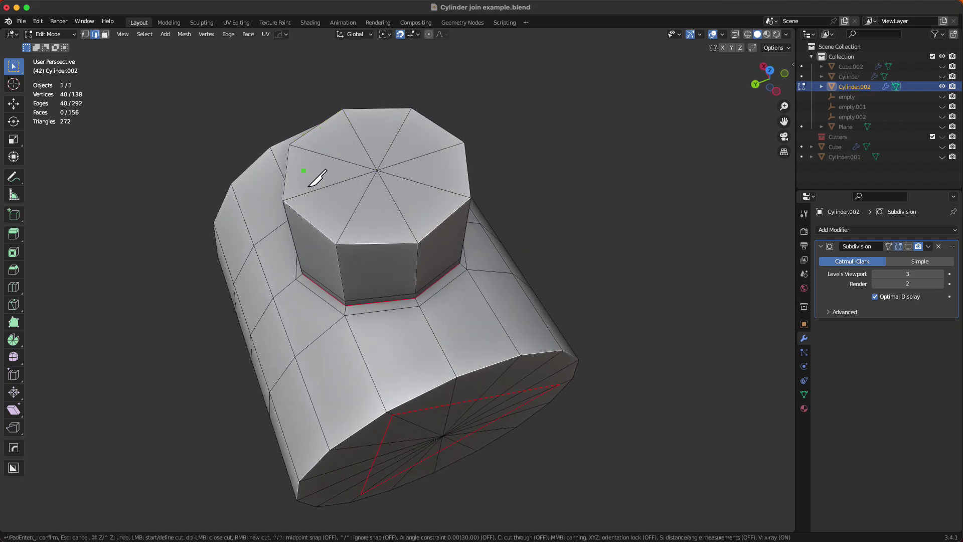
click(292, 198)
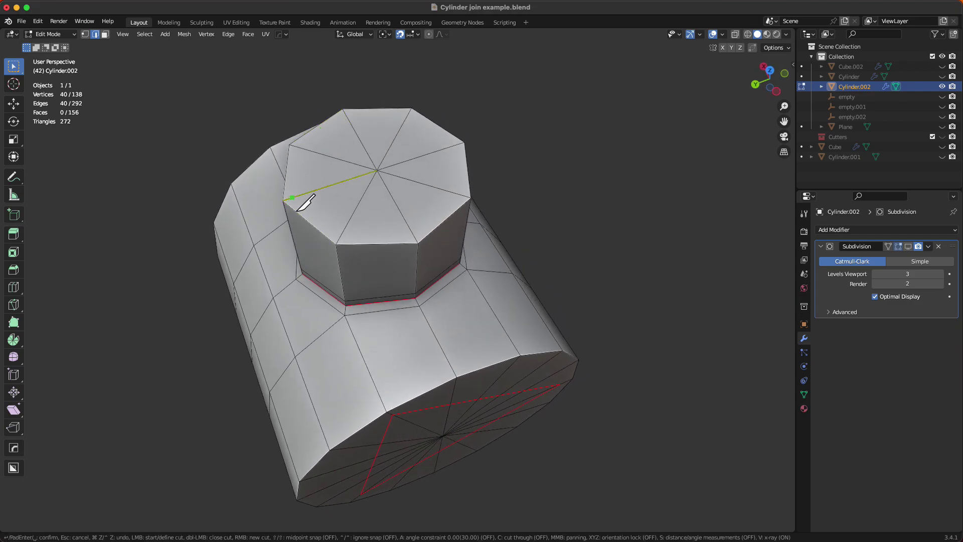
click(407, 117)
click(448, 191)
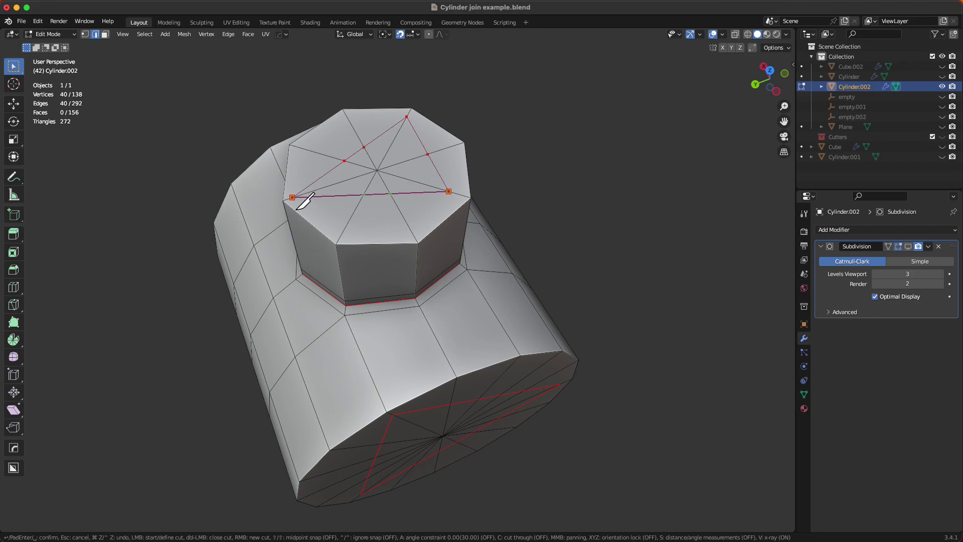
click(296, 206)
key(Return)
Cut a centred edge loop around the upright cylinder, then select edges at its top.
middle_drag(318, 209, 401, 202)
key(ctrl+r)
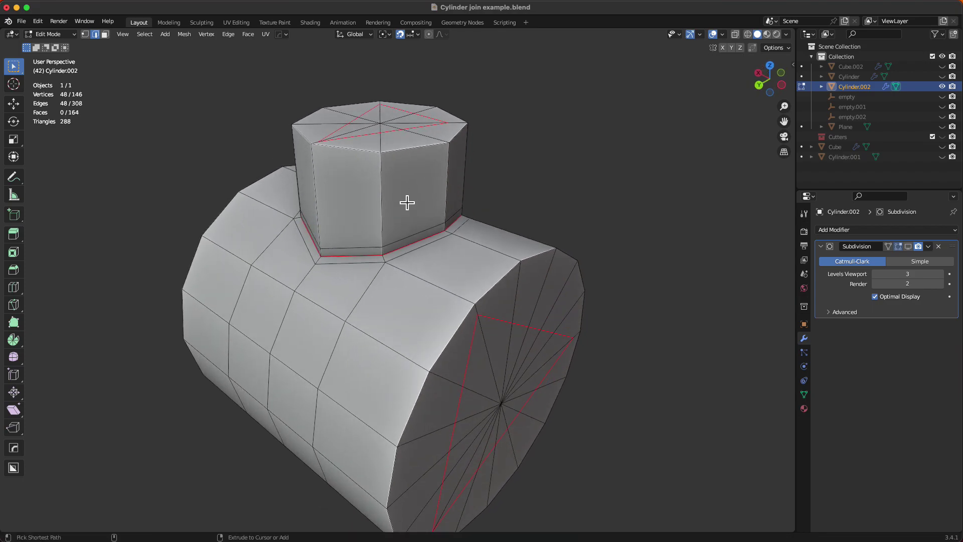
click(387, 203)
right_click(386, 203)
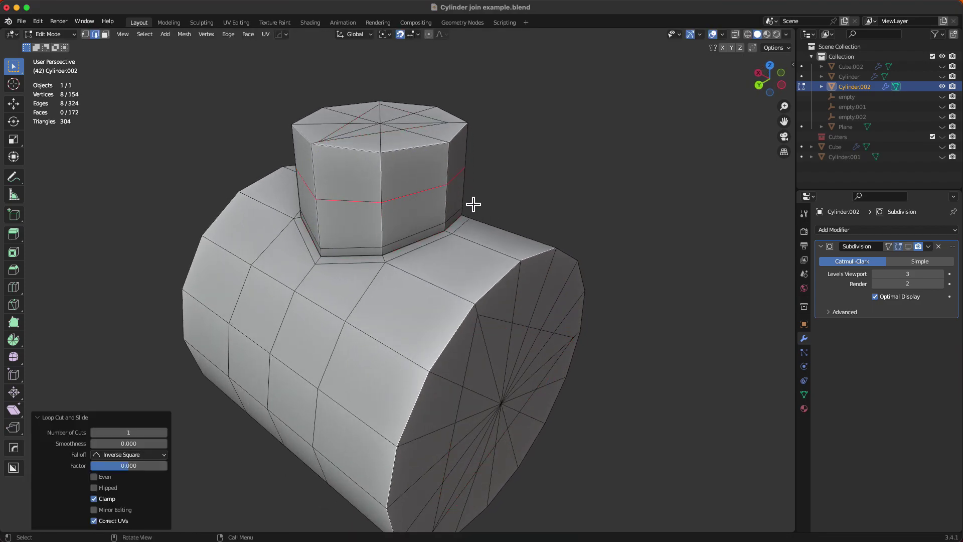
click(415, 162)
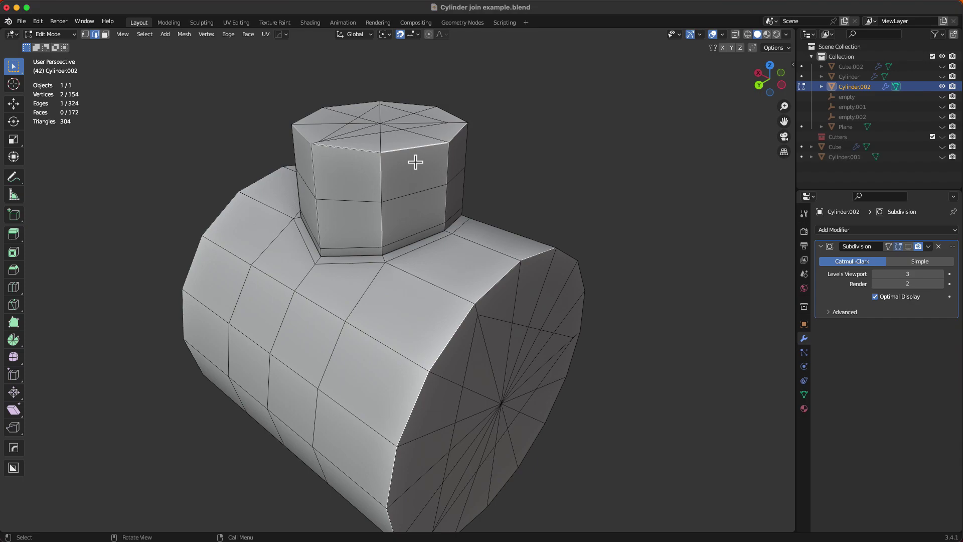
shift+click(499, 286)
Cut support loops on the right and left sides of the join on the main cylinder.
middle_drag(399, 325, 441, 316)
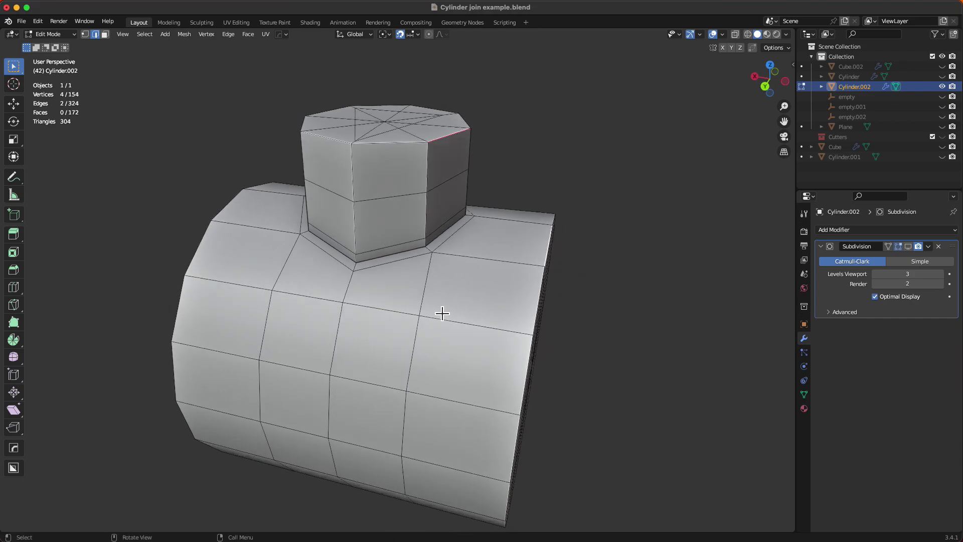
key(ctrl+r)
click(507, 262)
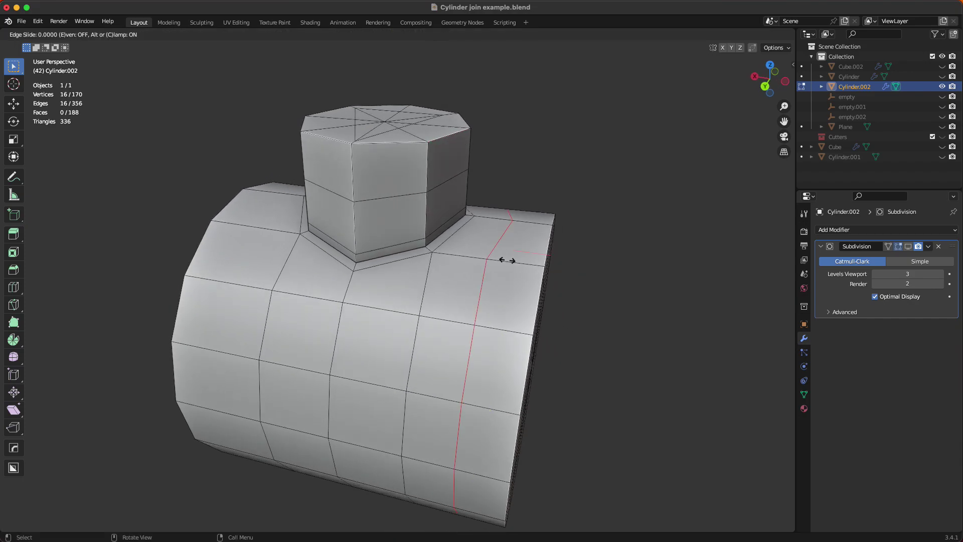
right_click(254, 224)
key(ctrl+r)
click(260, 226)
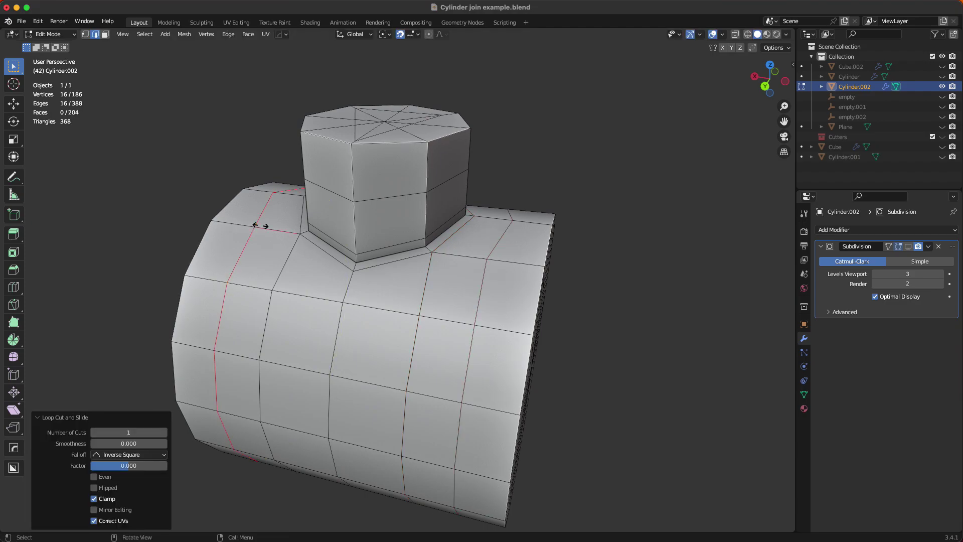
Add extended 0.050 m offset support loops along both end-cap rims, then return to Object Mode.
click(484, 209)
middle_drag(484, 210, 516, 258)
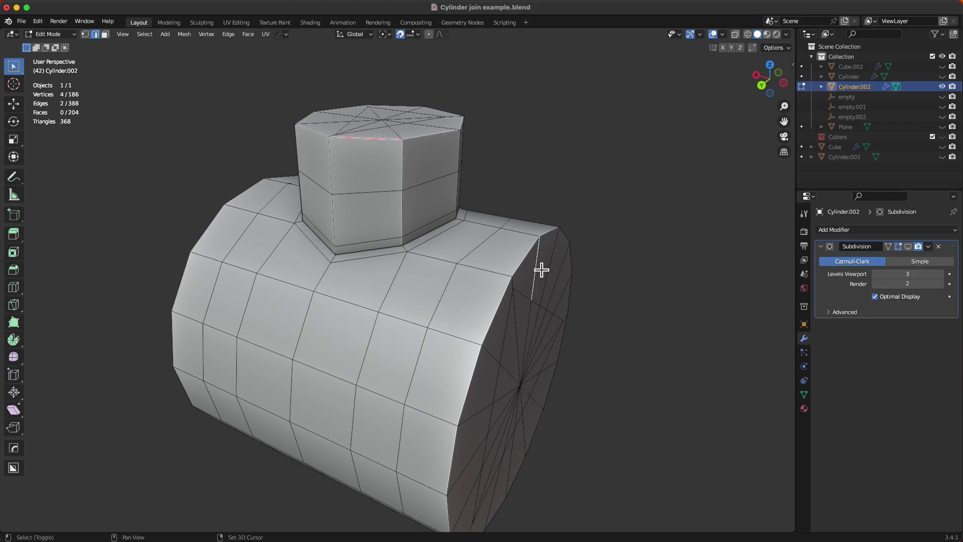
middle_drag(387, 294, 465, 274)
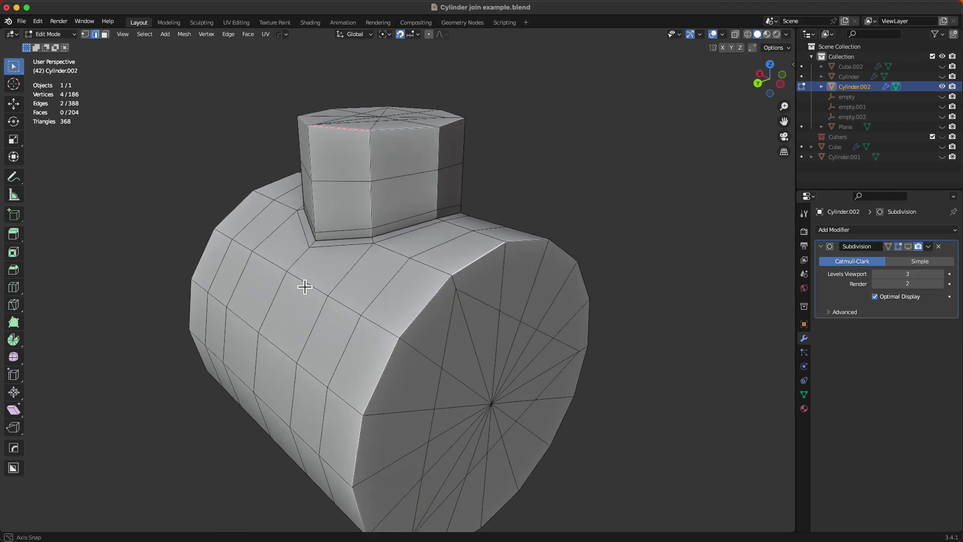
middle_drag(303, 281, 428, 284)
shift+click(355, 273)
middle_drag(369, 298, 390, 307)
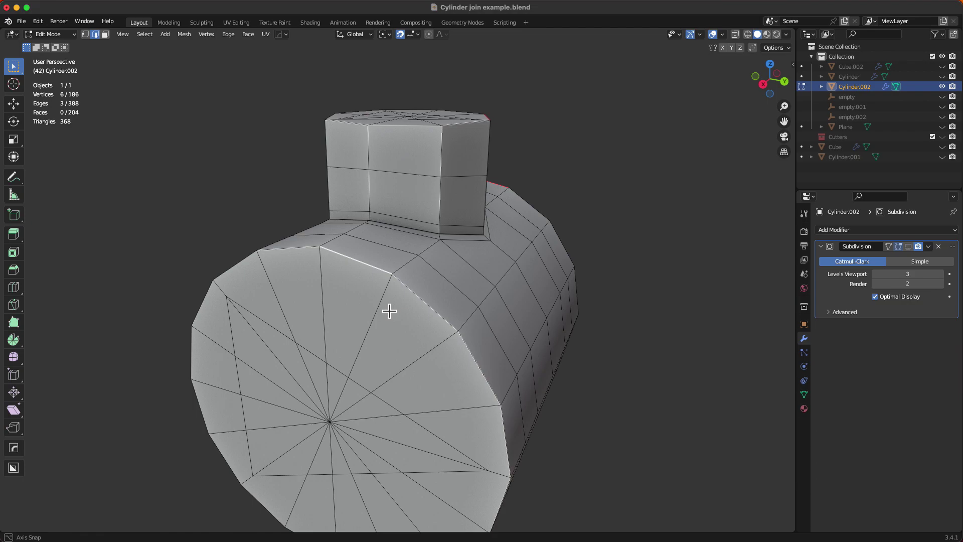
key(ctrl+shift+r)
key(Tab)
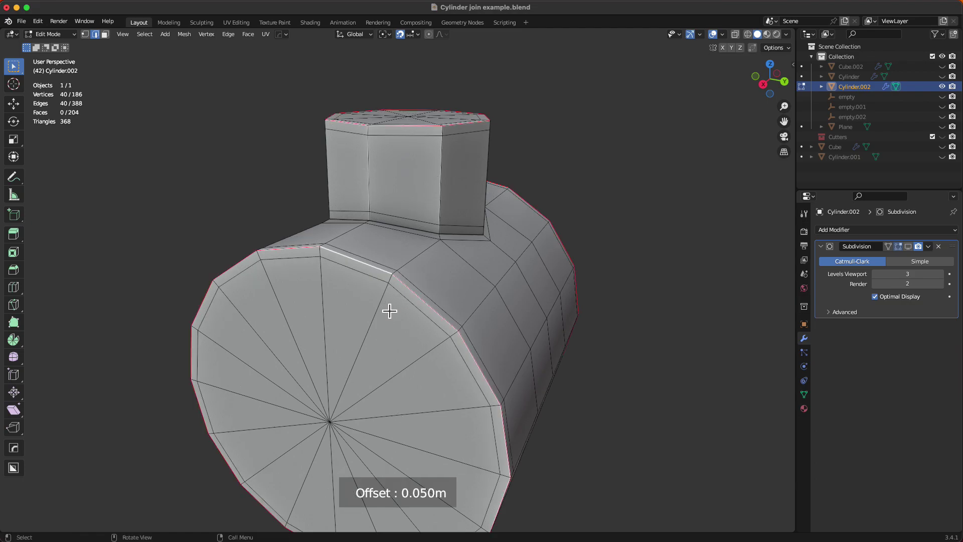
middle_drag(389, 311, 520, 340)
scroll(520, 340, down, 2)
key(Tab)
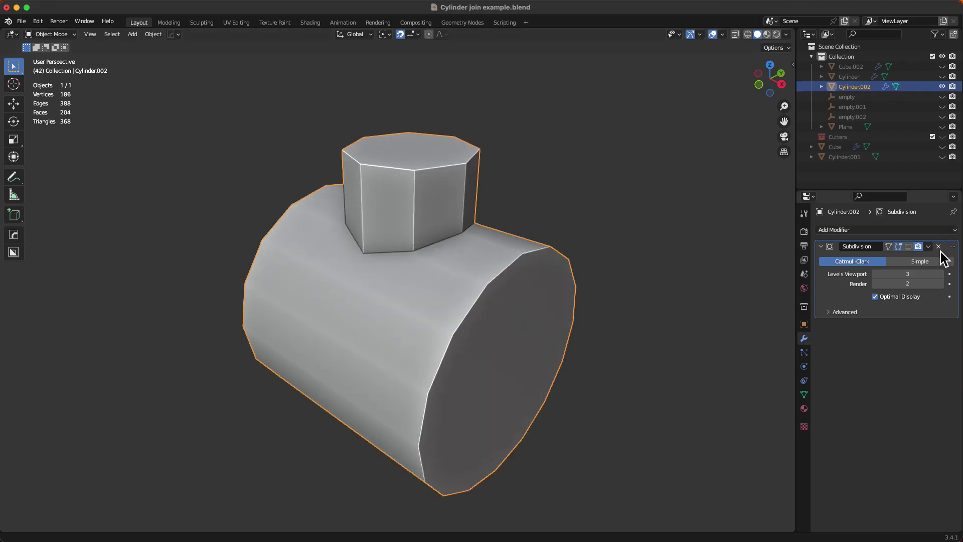
Turn on the Subdivision modifier's viewport display and orbit to inspect the rounded T-join.
click(908, 247)
middle_drag(615, 314, 537, 307)
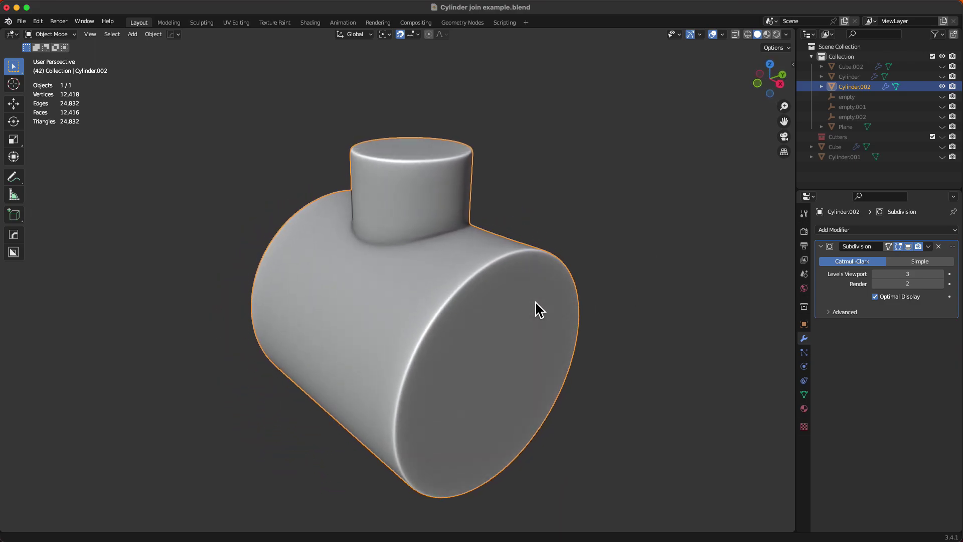